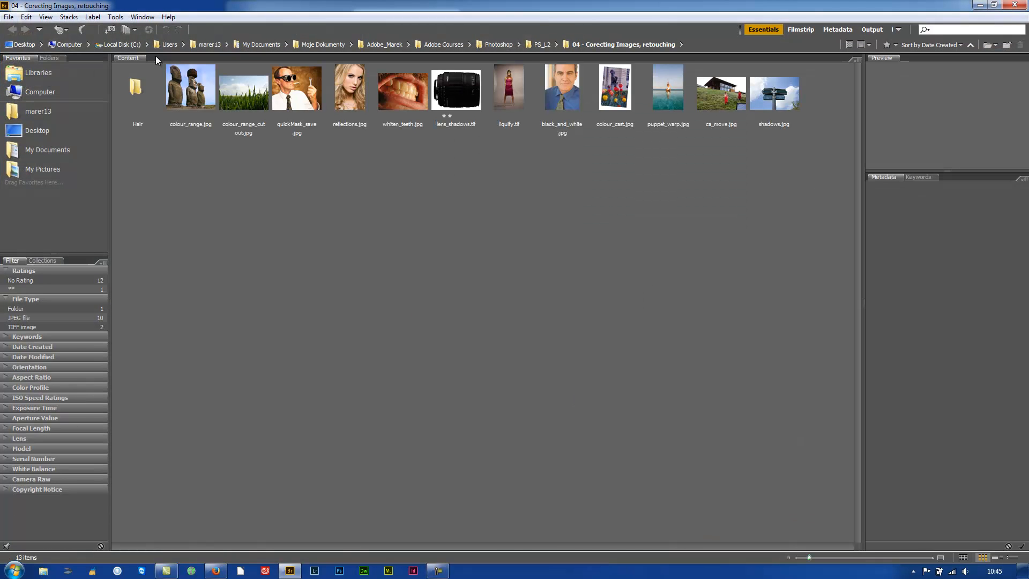
Browse the user's home folder from the Favorites panel in Bridge.
click(37, 110)
Show the Desktop, check the Window > Workspace options without changing anything, and close Bridge.
click(43, 135)
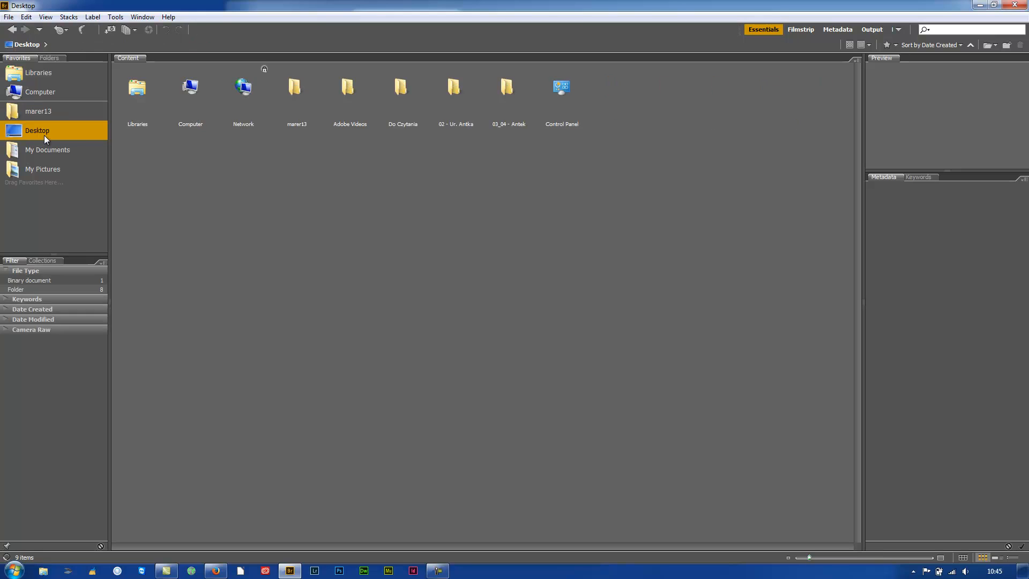
click(142, 16)
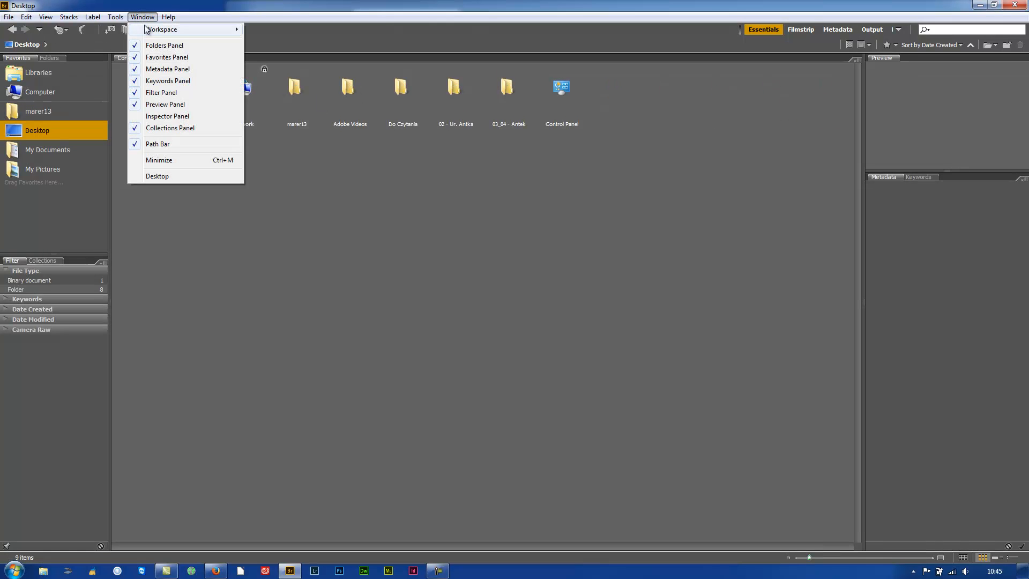
mouse_move(183, 36)
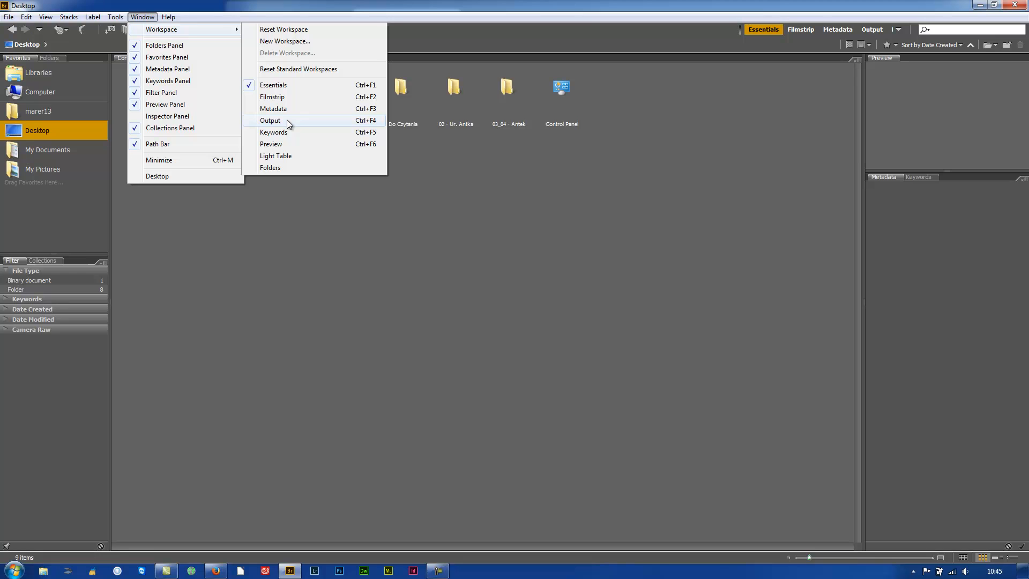
click(736, 147)
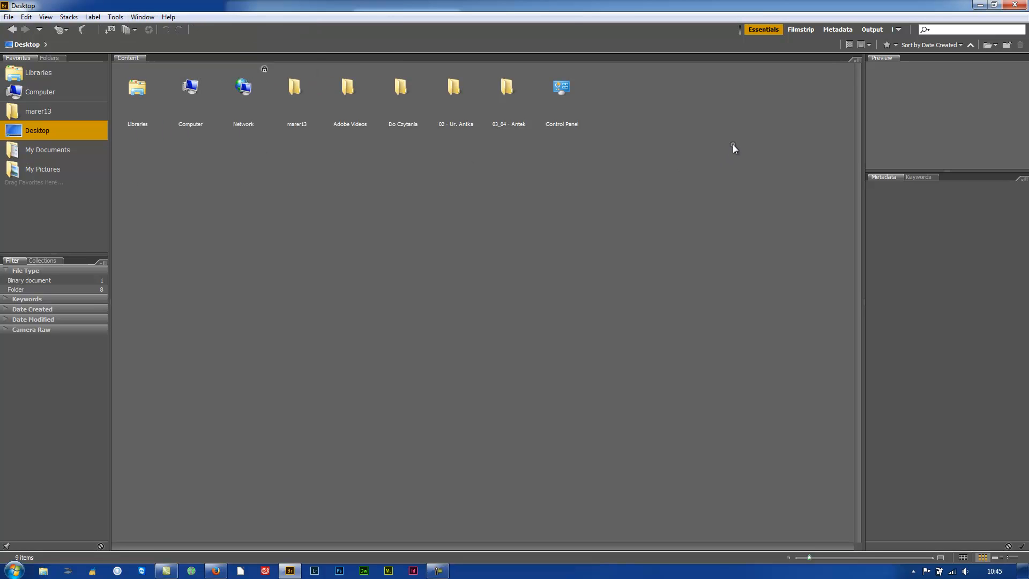
click(1015, 5)
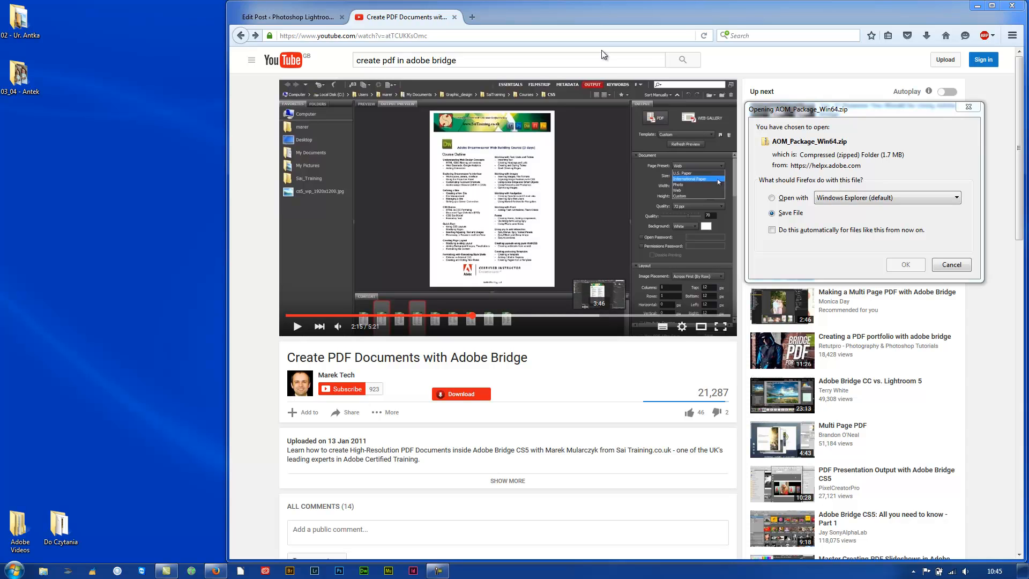
From the Edit Post tab, open AOM_Package_Win64.zip with Windows Explorer and minimize Firefox.
click(304, 19)
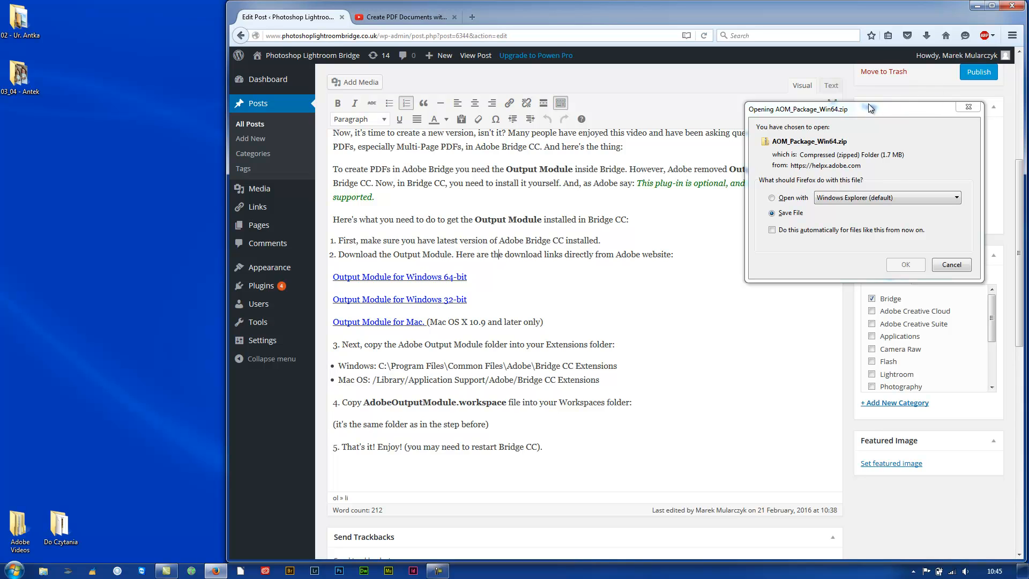
drag(870, 109, 589, 173)
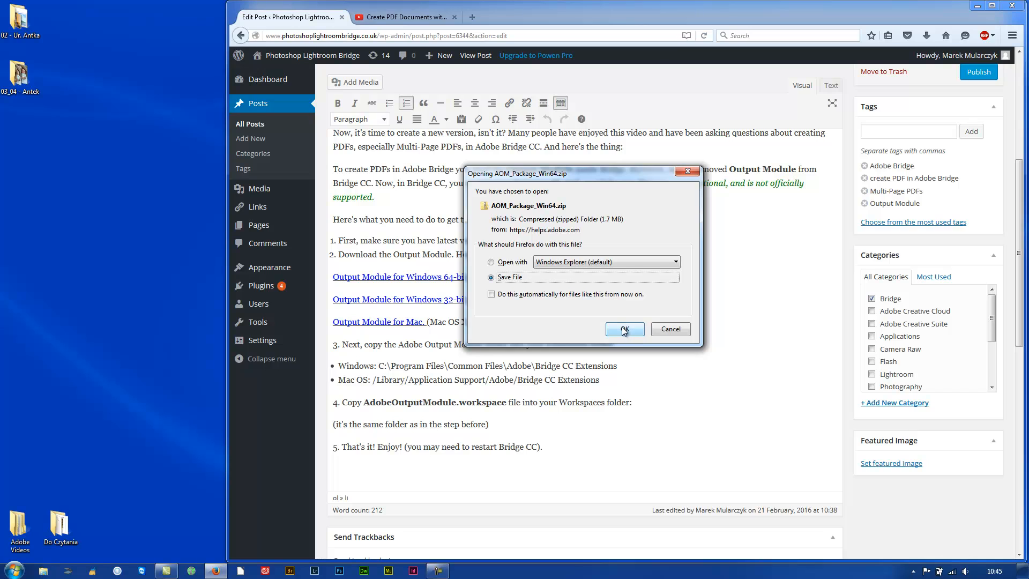
click(512, 267)
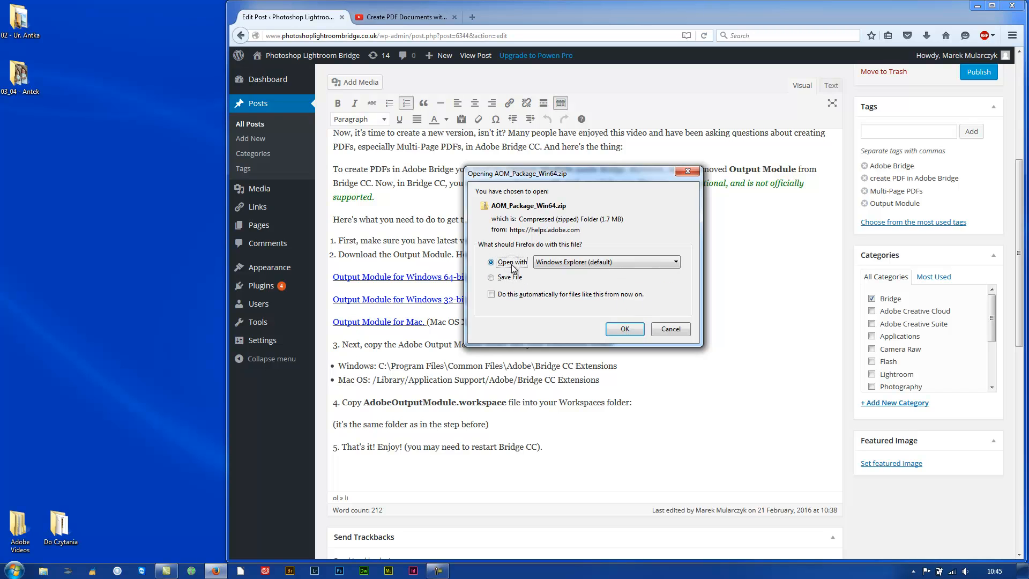
click(623, 330)
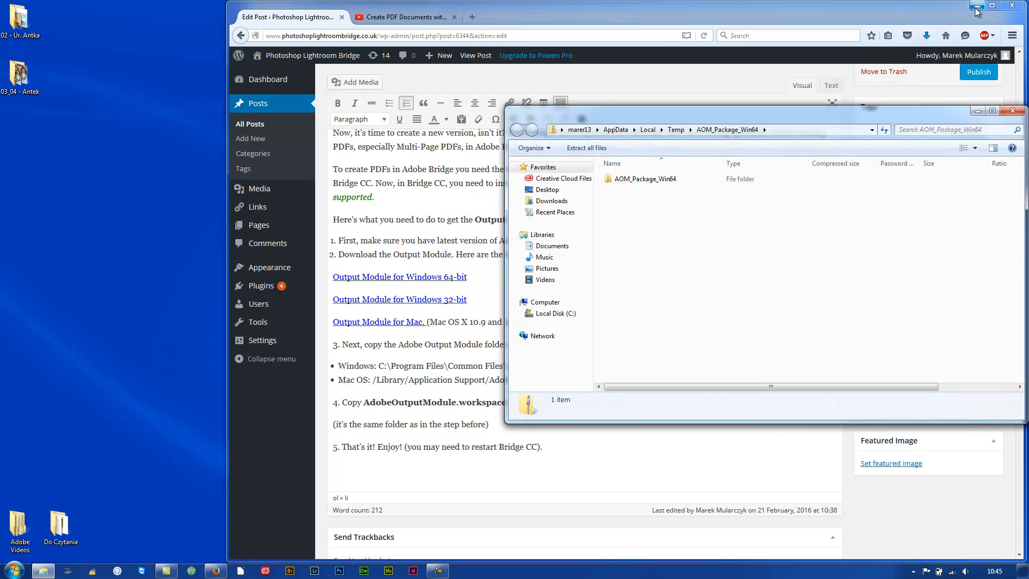
click(976, 7)
Open the AOM_Package_Win64 folder inside the zip.
drag(771, 110, 511, 91)
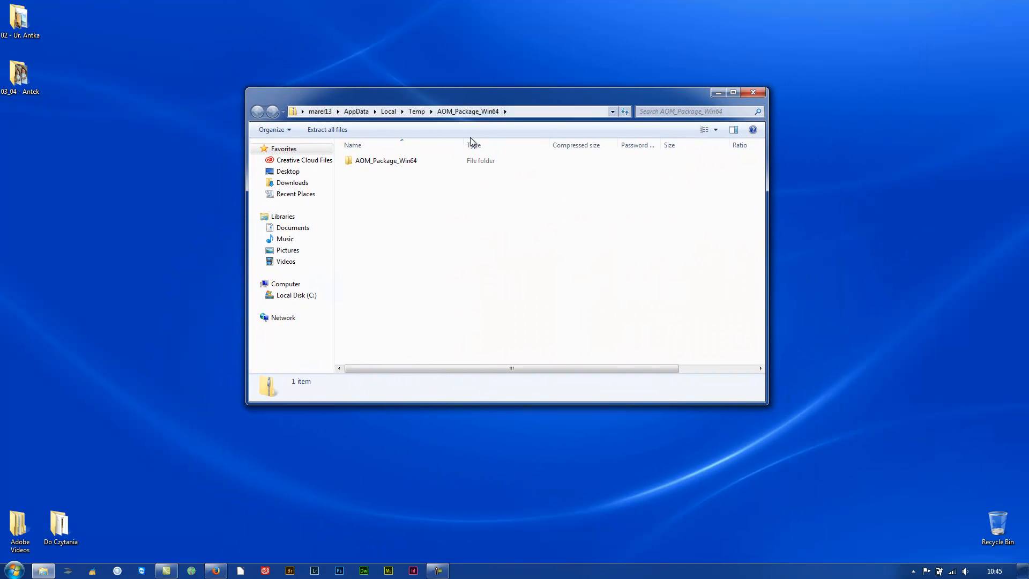
double_click(372, 161)
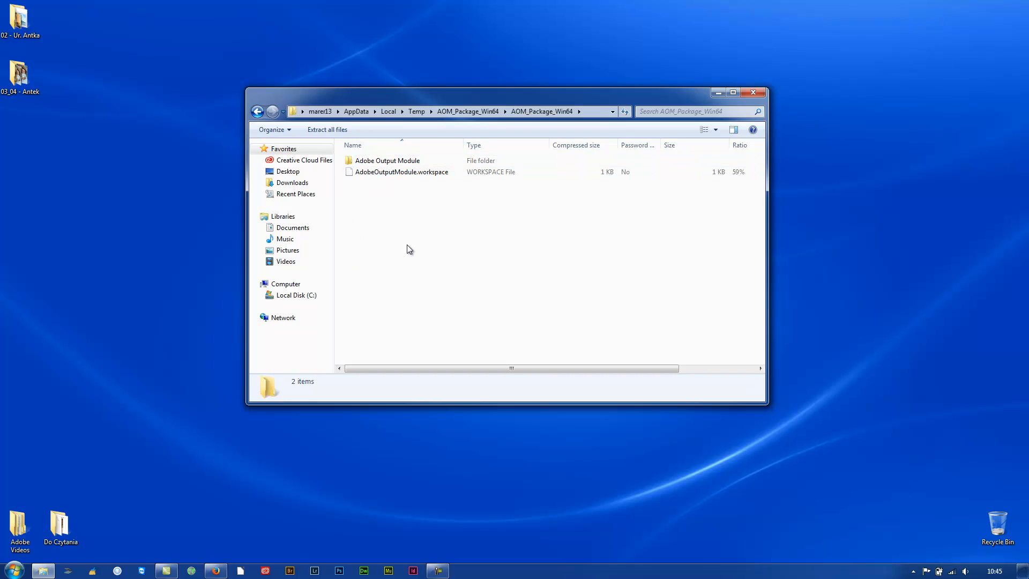
drag(554, 95, 794, 72)
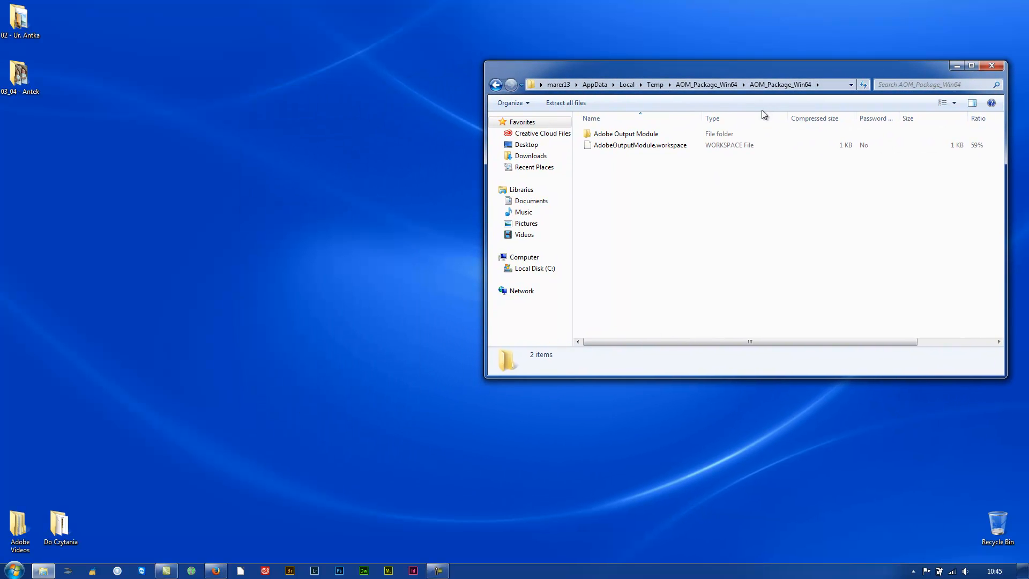
In a second Explorer window, go to C:\Program Files\Common Files\Adobe\Bridge CC Extensions.
click(214, 571)
key(super)
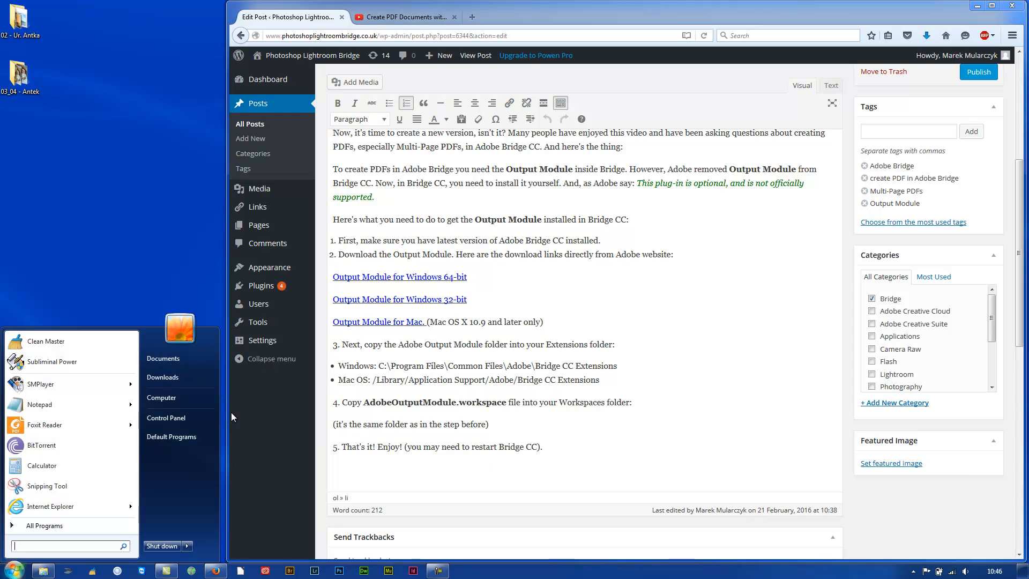
click(162, 359)
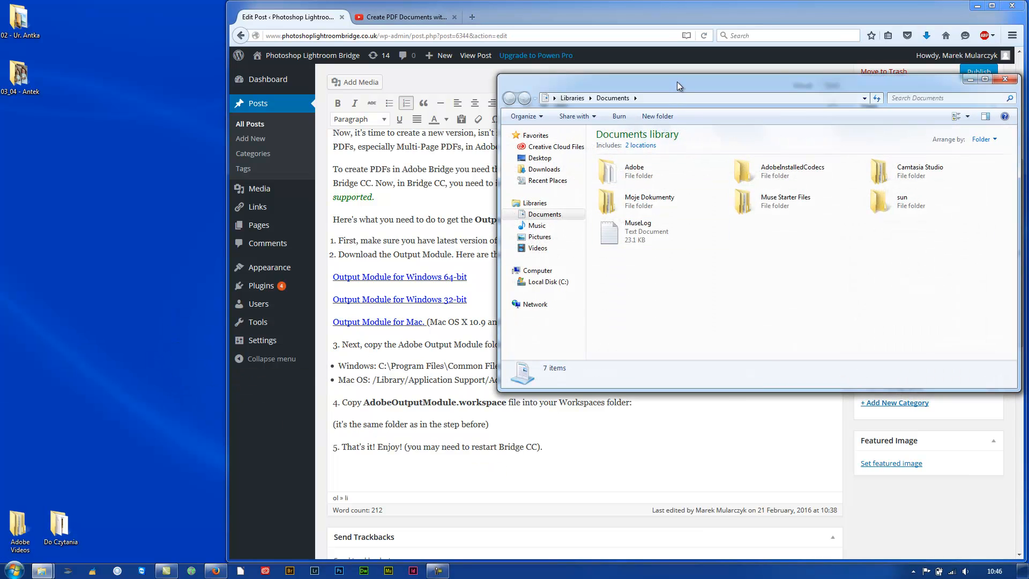
drag(678, 86, 464, 394)
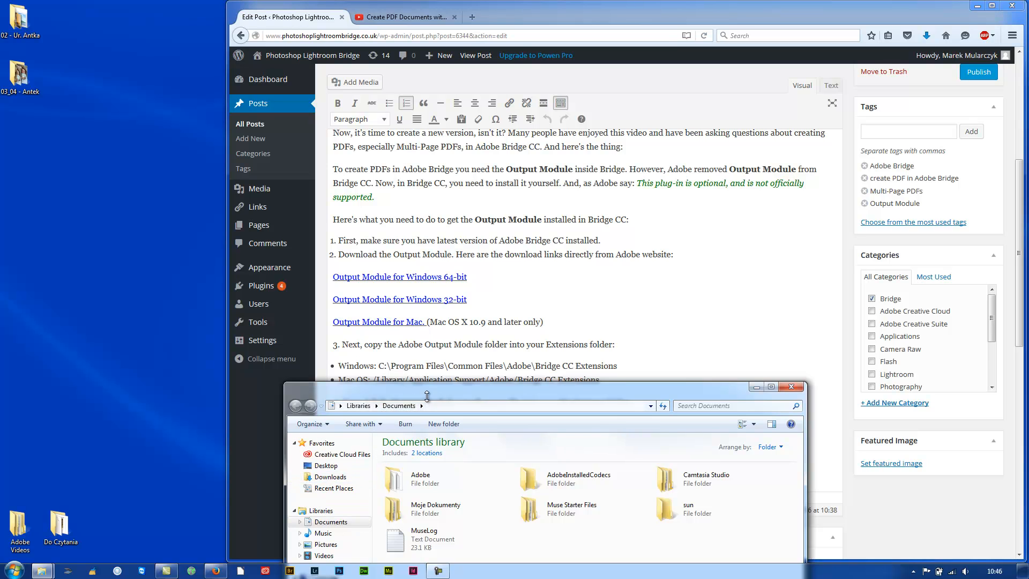
drag(428, 396, 458, 281)
click(365, 475)
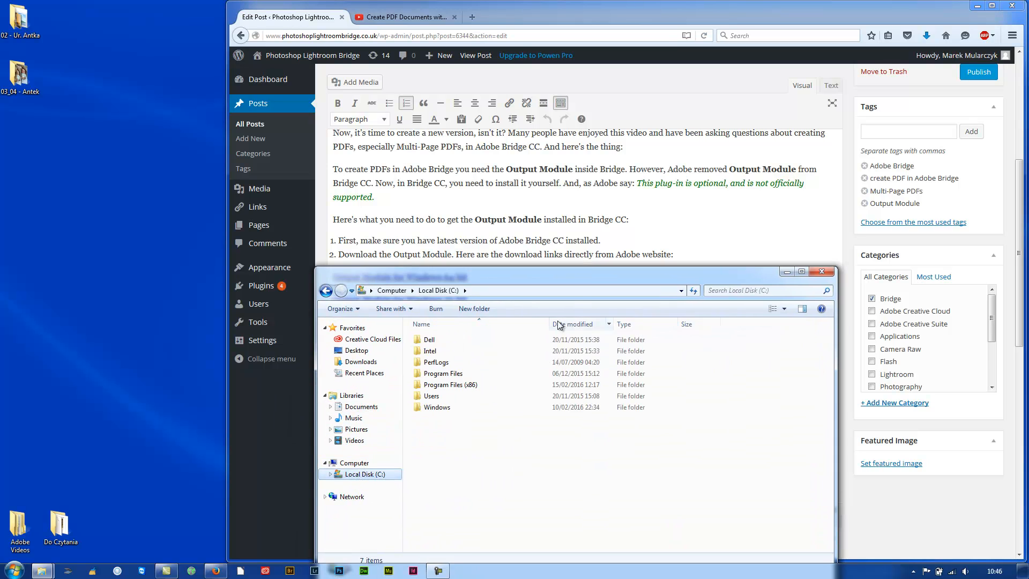
drag(579, 274, 574, 382)
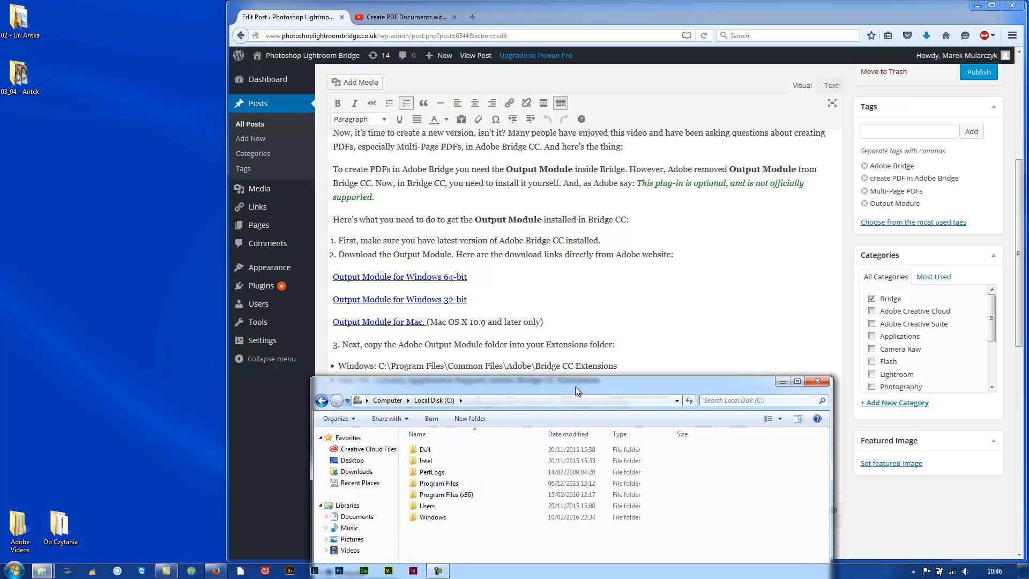
double_click(440, 484)
double_click(443, 484)
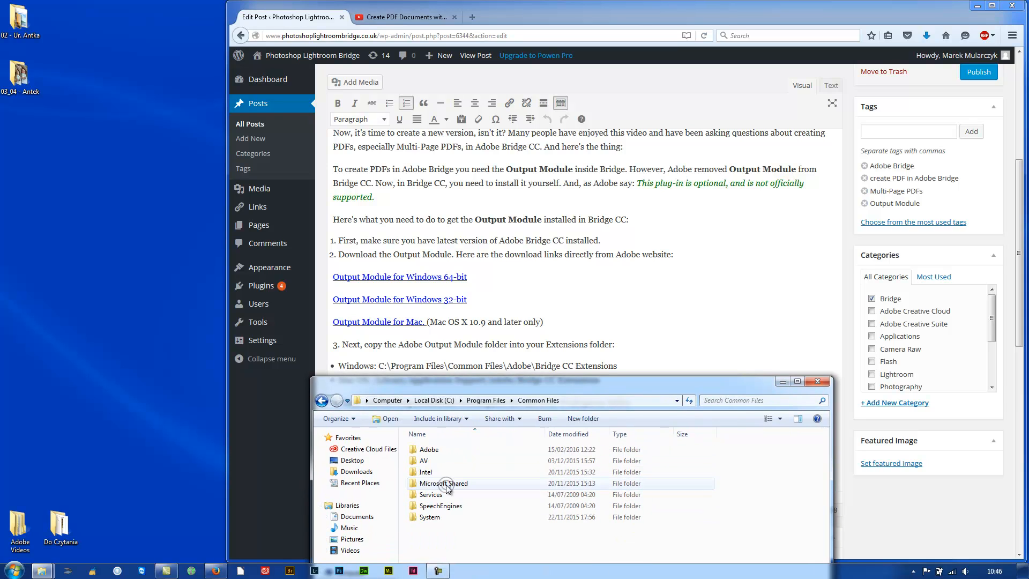
double_click(442, 450)
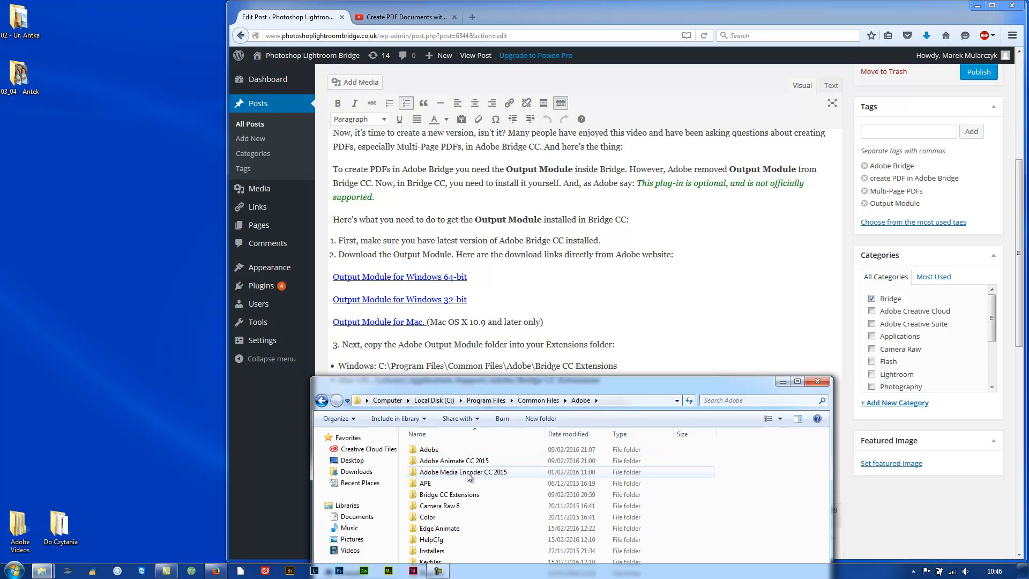
double_click(455, 495)
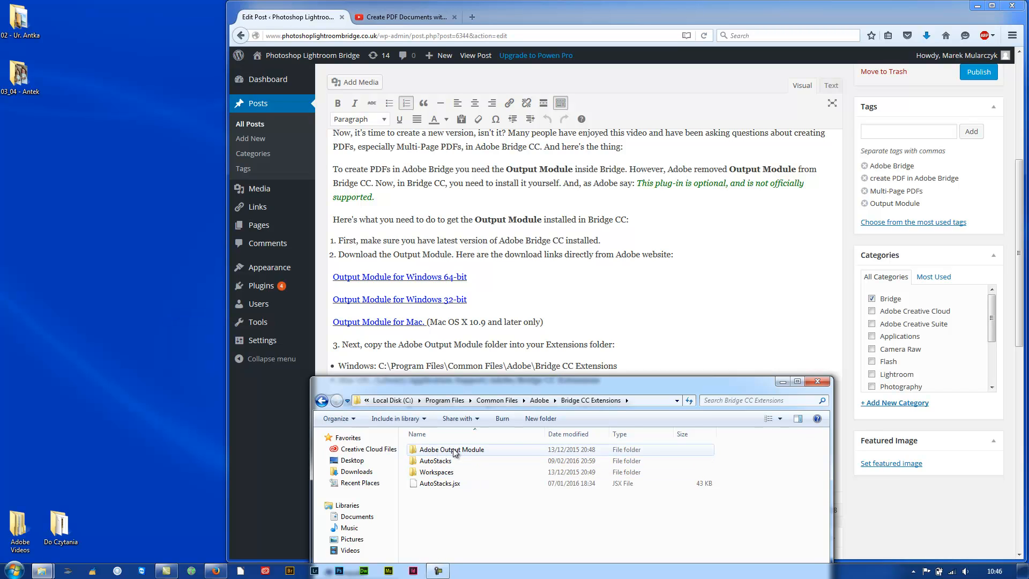
Inspect the zip's Adobe Output Module folder and its AdobeOutputModule.workspace file.
key(alt+Tab)
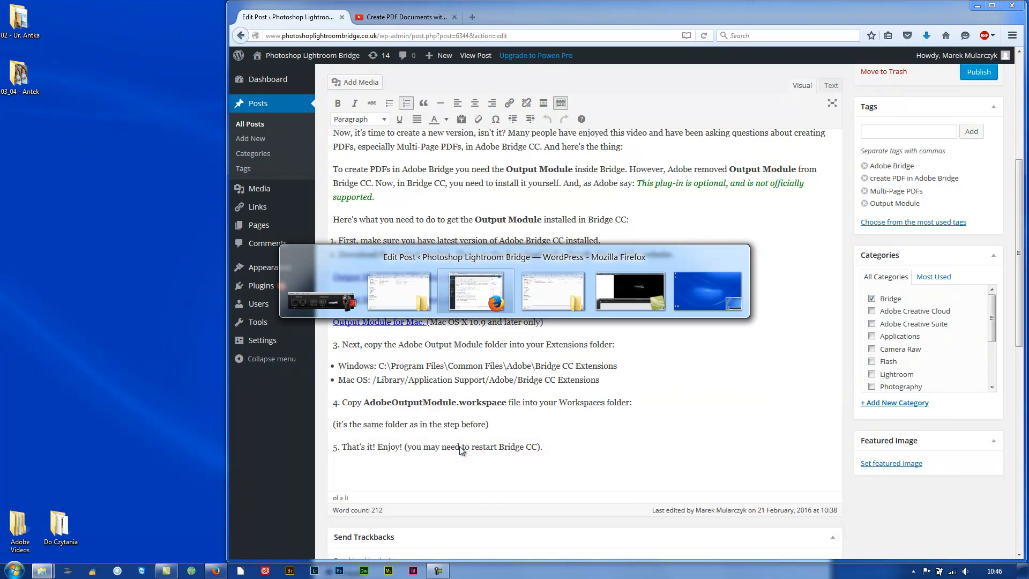
key(alt+Tab)
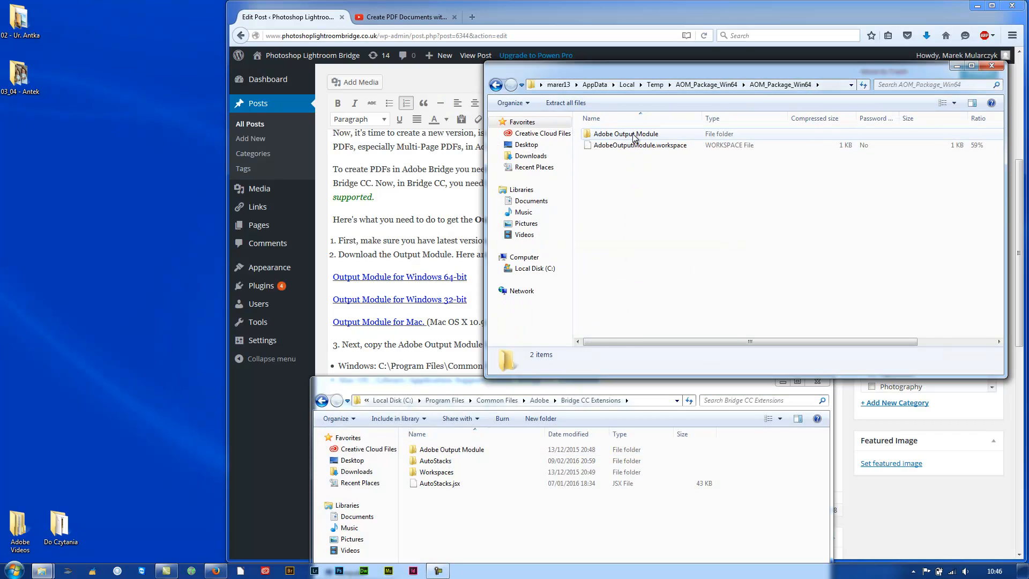
click(633, 135)
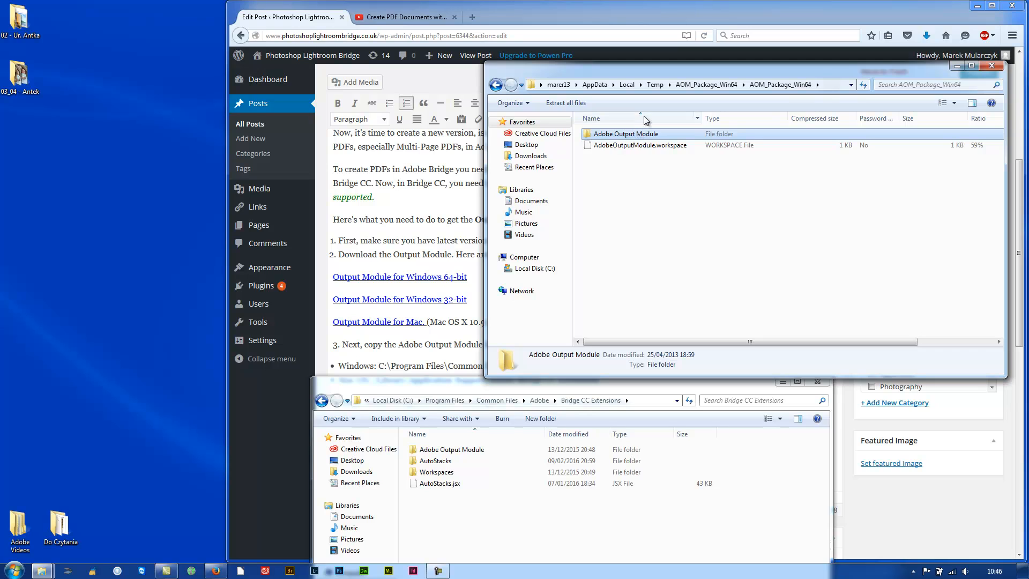
click(641, 145)
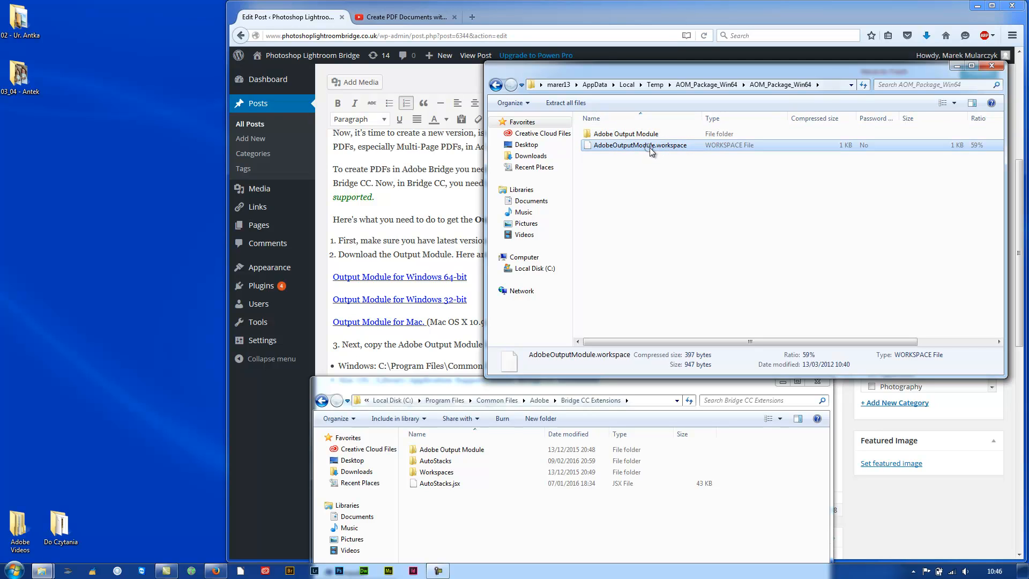
Confirm Workspaces already holds AdobeOutputModule.workspace, then close both folder windows.
click(442, 473)
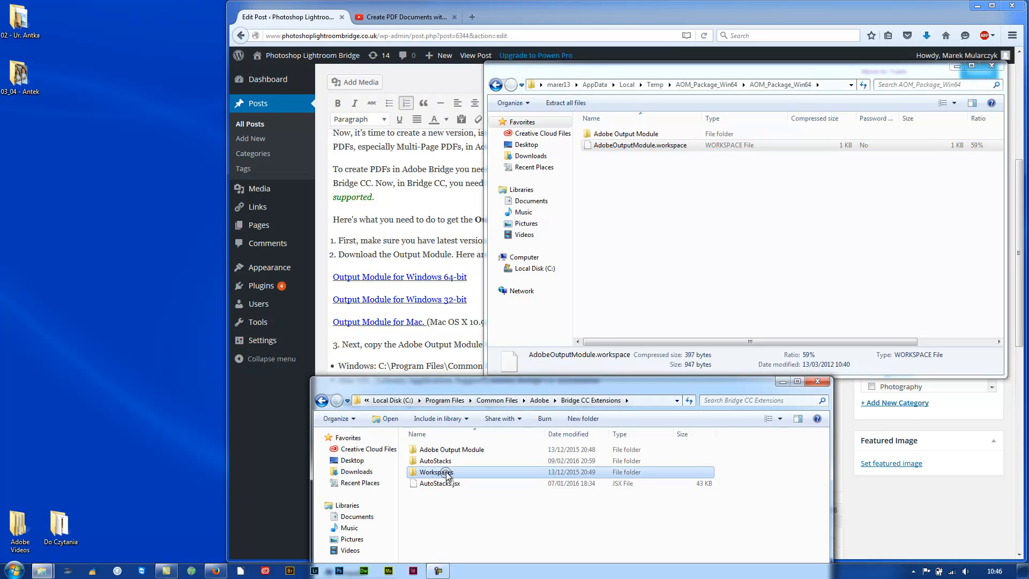
double_click(442, 474)
click(480, 451)
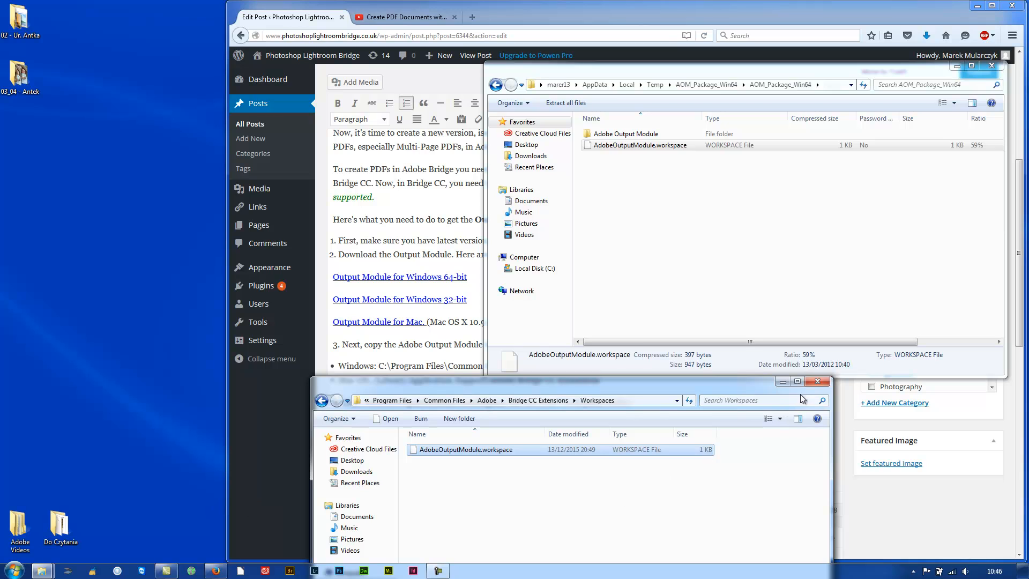
click(818, 382)
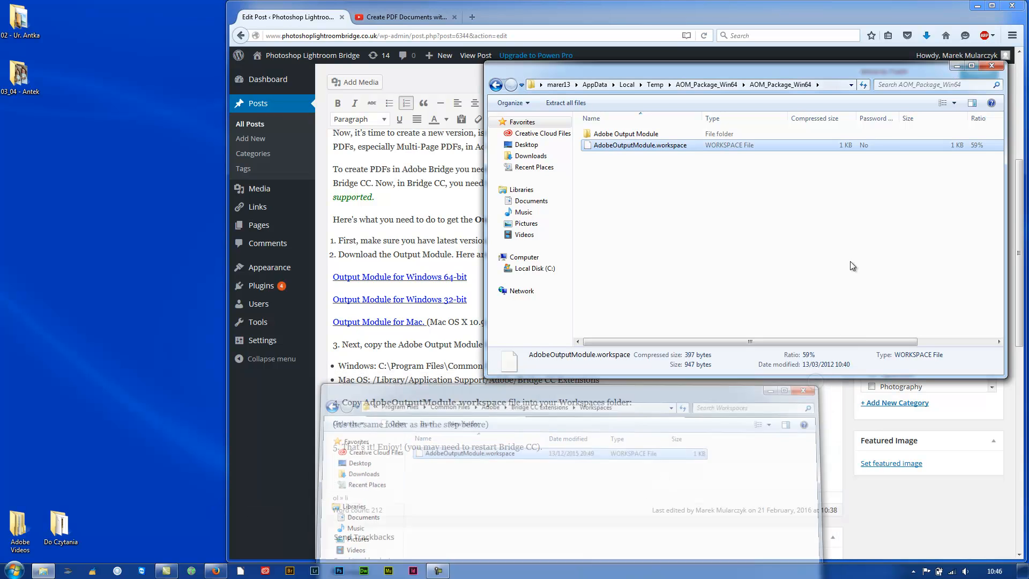
click(991, 67)
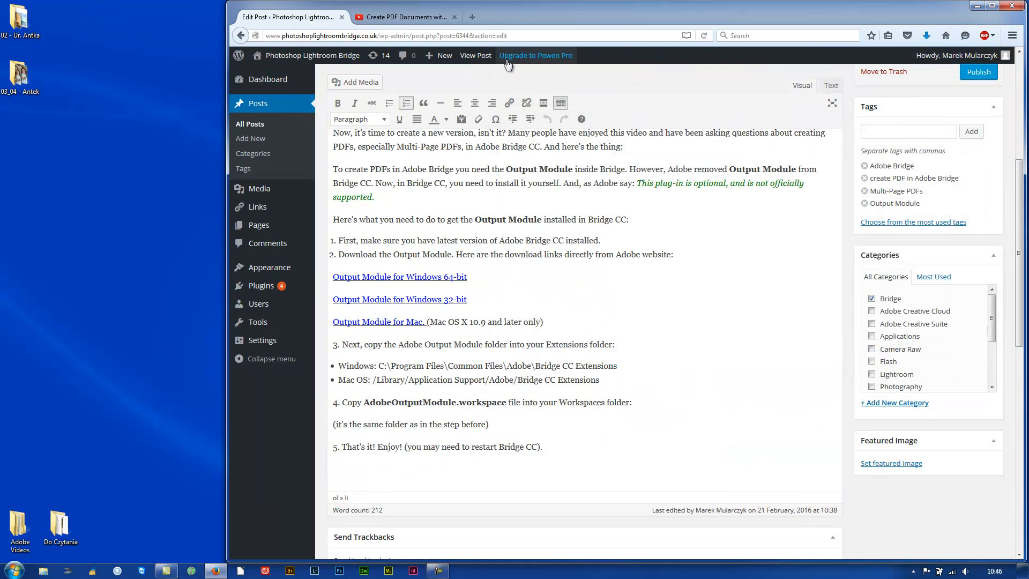
Return to the YouTube 'Create PDF Documents with Adobe Bridge' video tab.
click(395, 19)
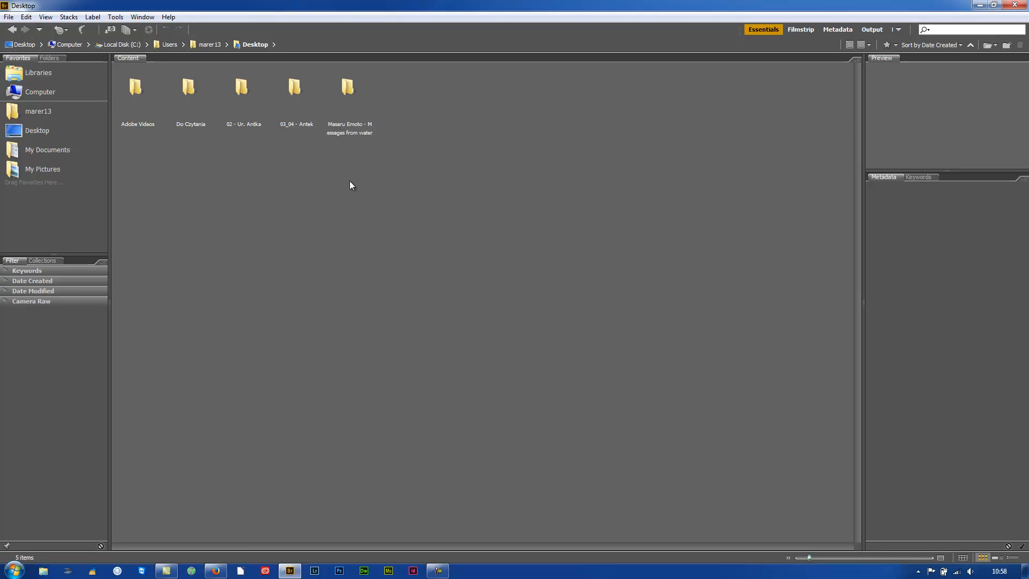
Open the 'Masaru Emoto - Messages from water' folder and switch to the Output workspace.
double_click(346, 89)
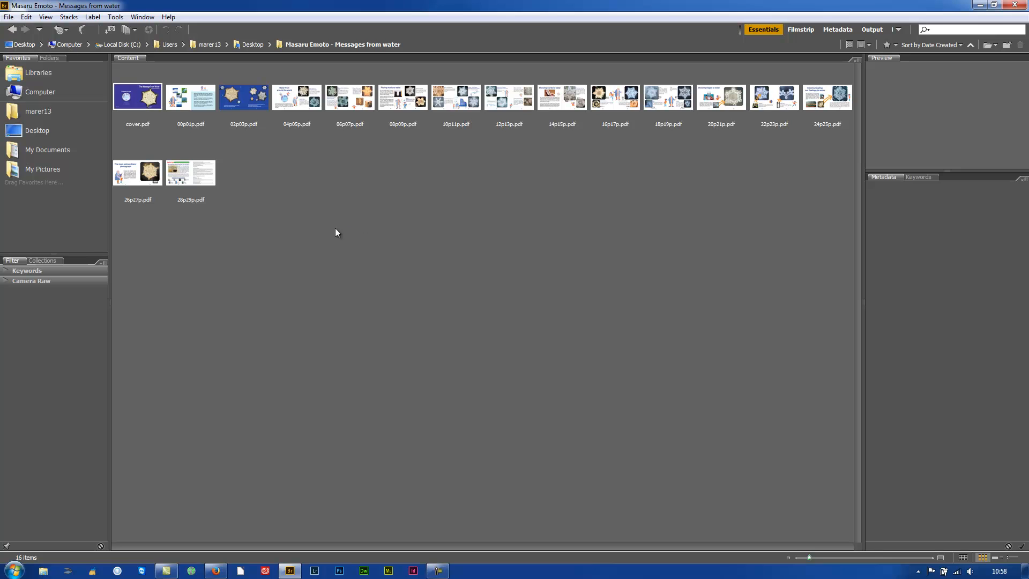
click(872, 30)
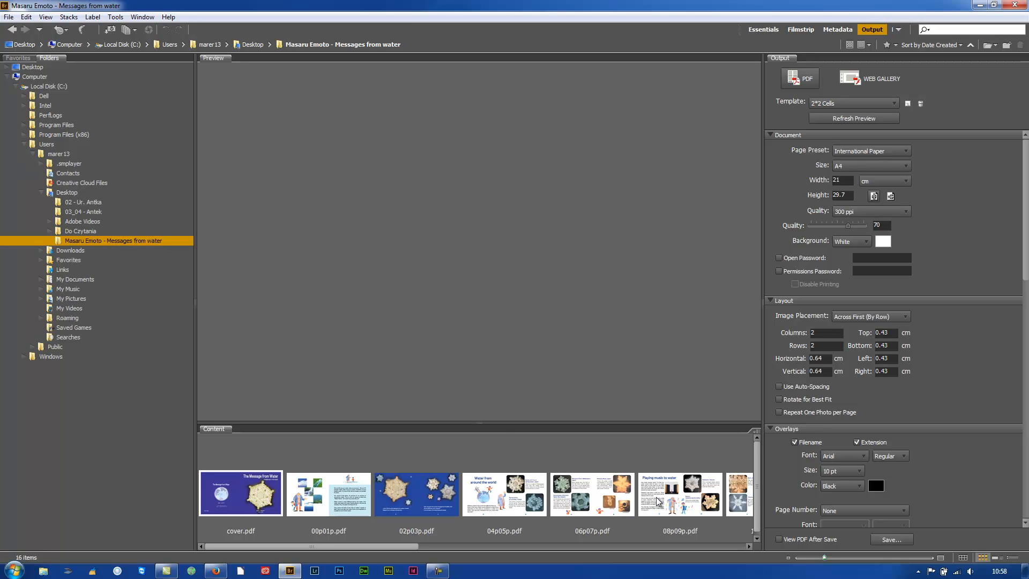
Shrink the thumbnails, select all 16 pages starting from cover.pdf, and widen the Output panel.
drag(824, 555, 800, 557)
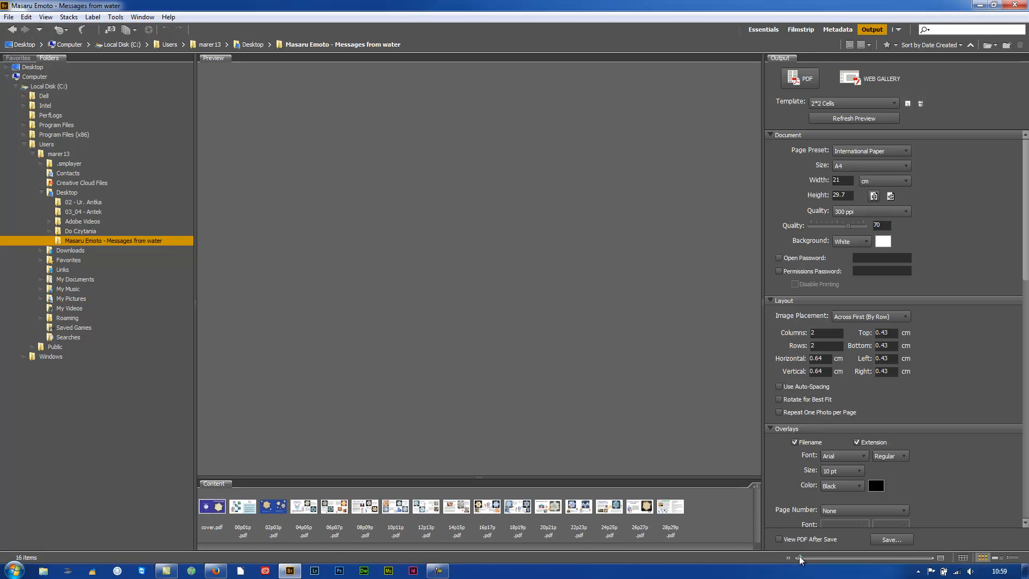
click(218, 514)
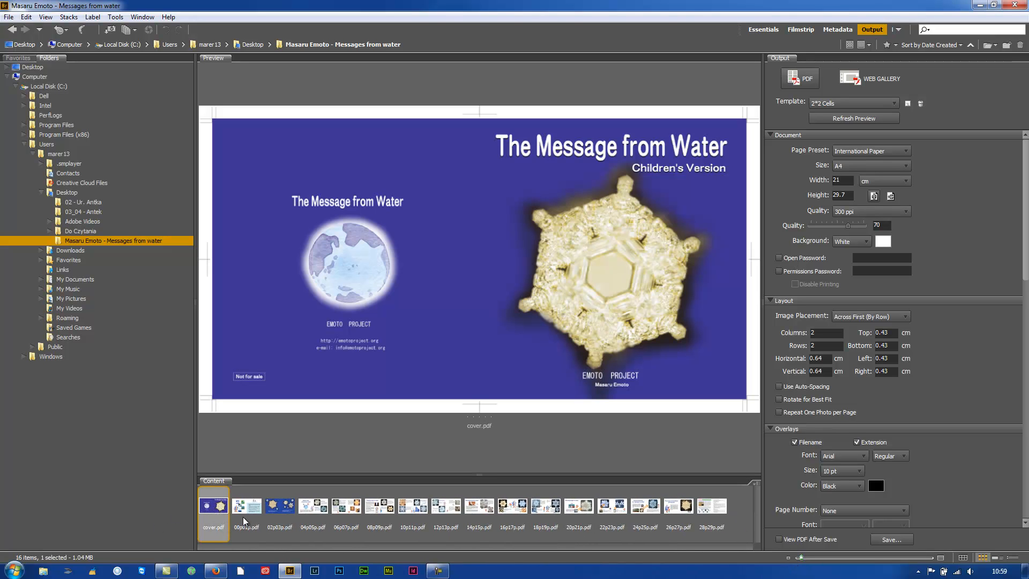
key(ctrl+a)
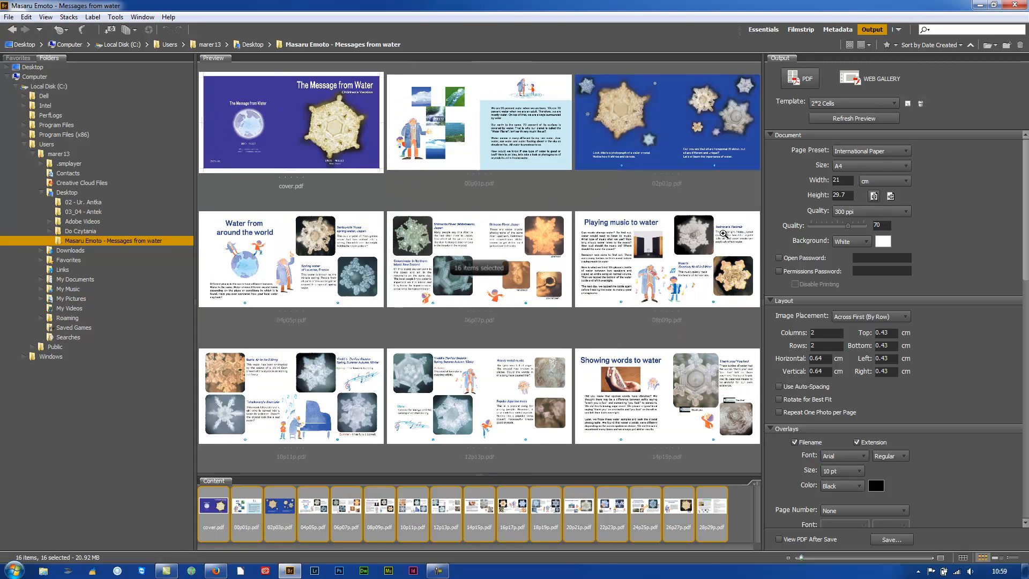
drag(745, 223, 692, 222)
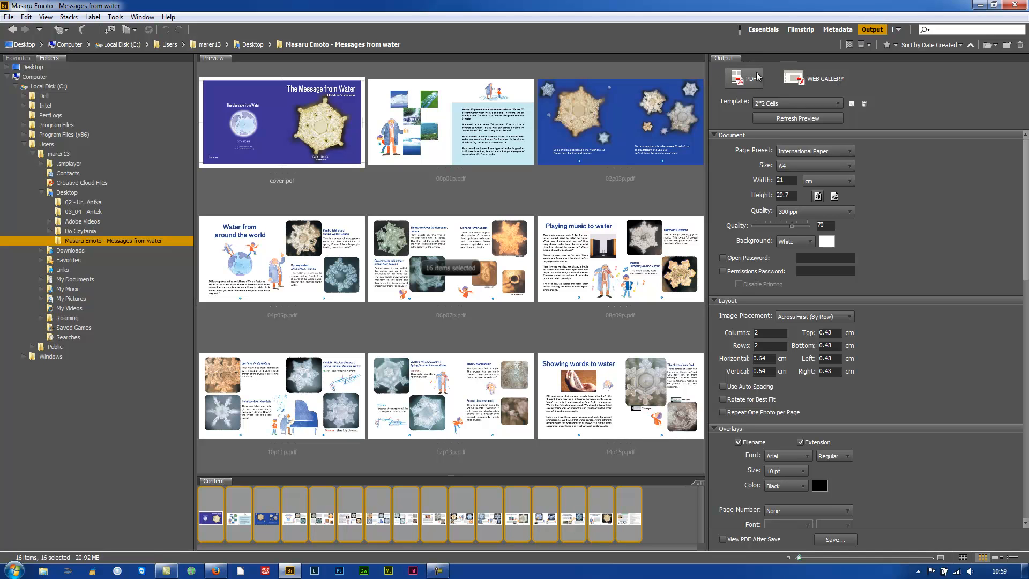
click(832, 103)
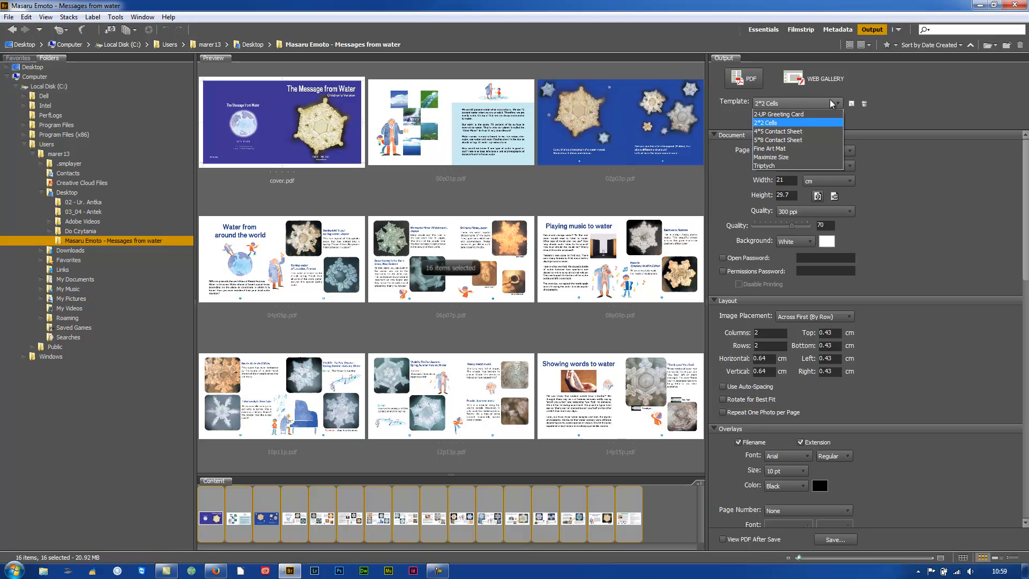
Use the Maximize Size template on a landscape International Paper page at 72 ppi and refresh the preview.
click(784, 158)
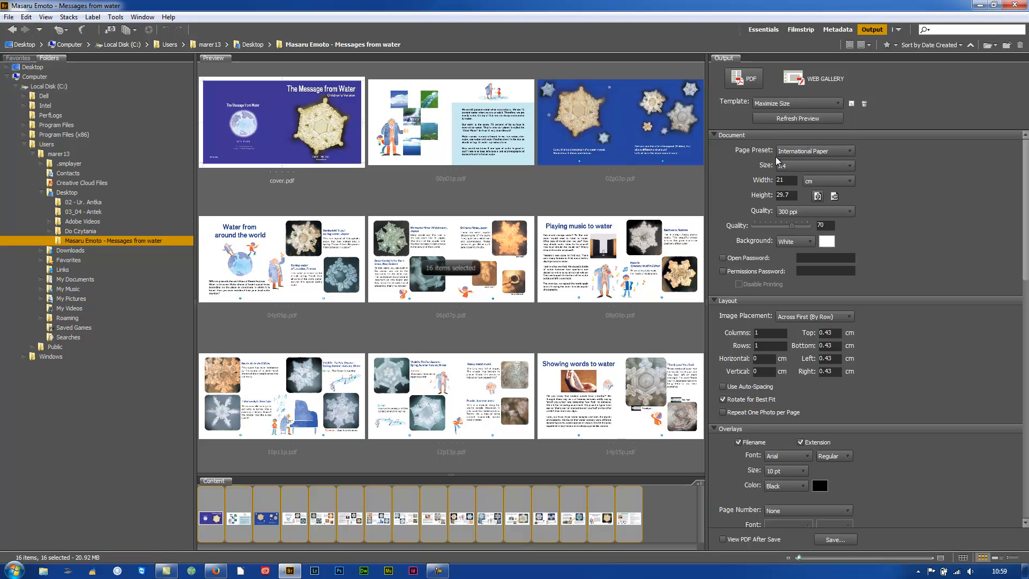
click(818, 152)
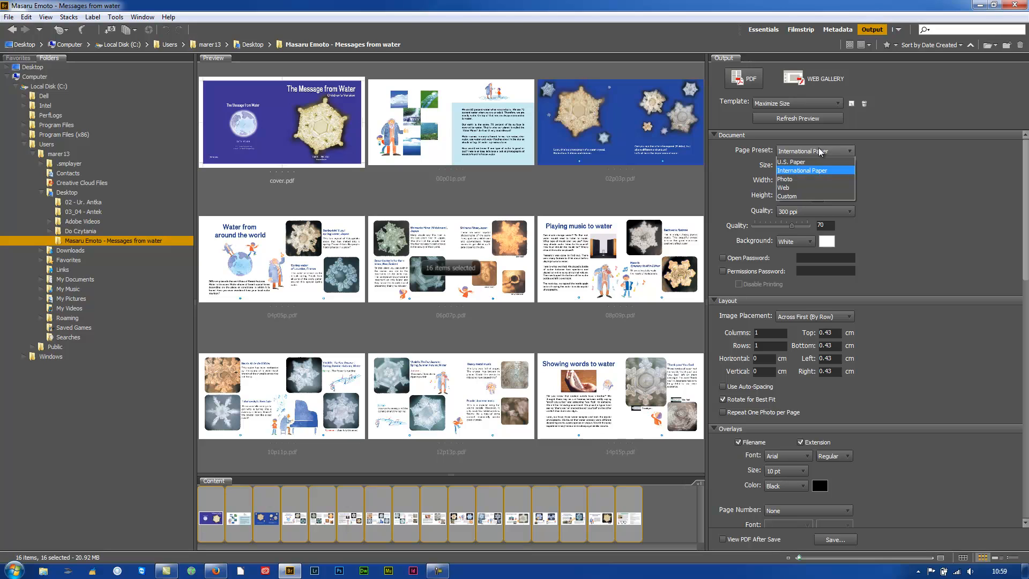
click(899, 165)
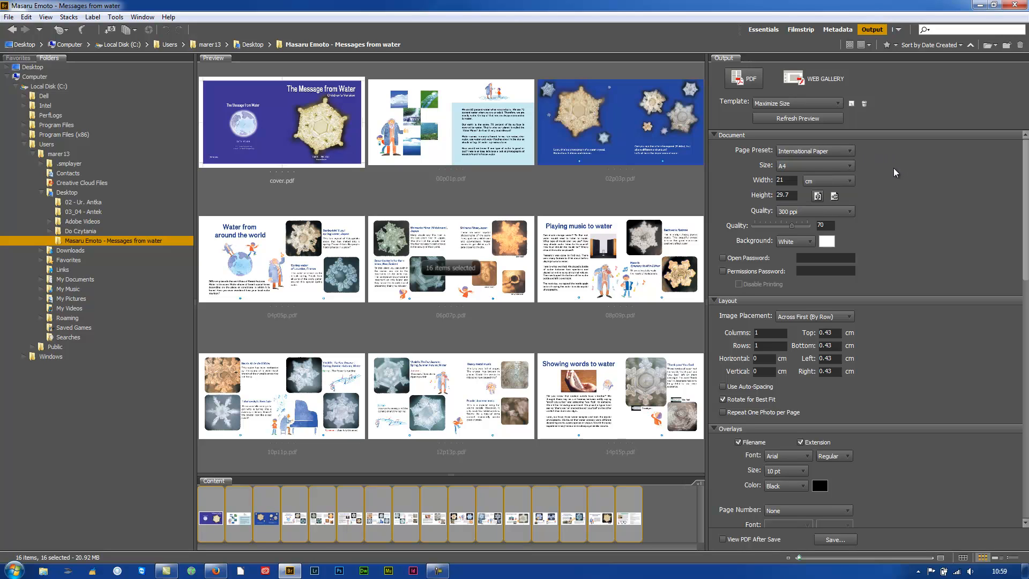
click(835, 197)
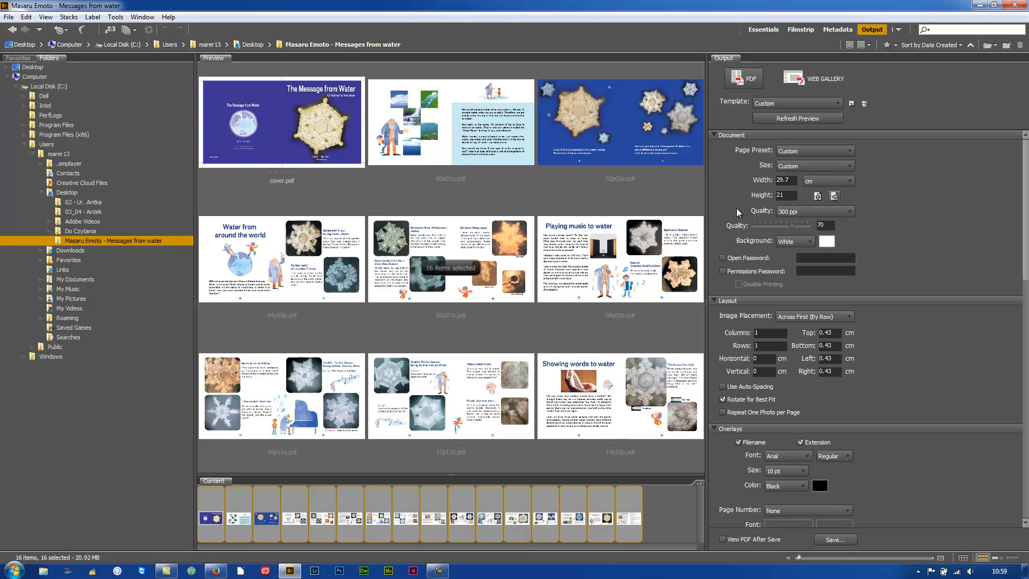
click(799, 213)
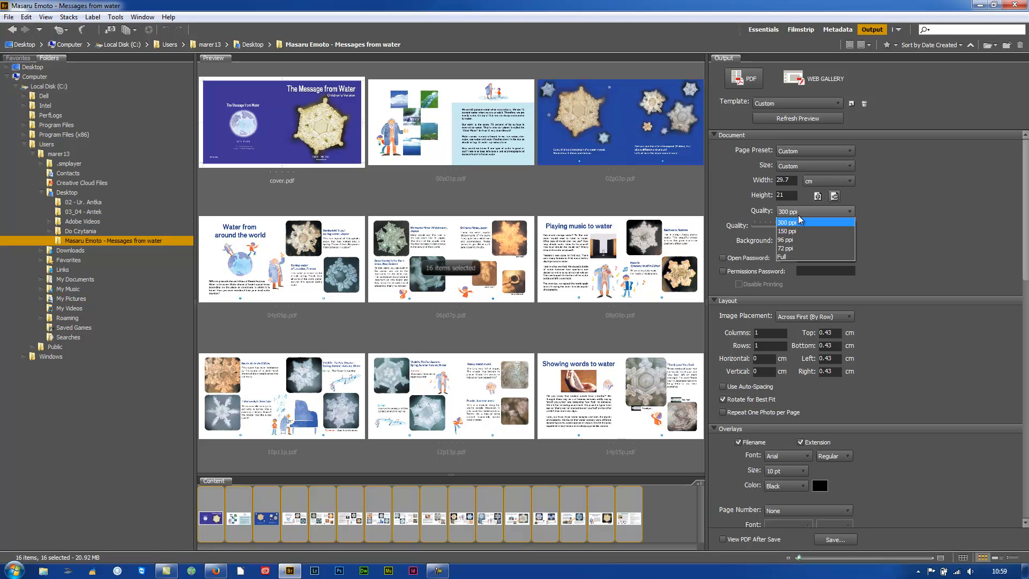
click(793, 248)
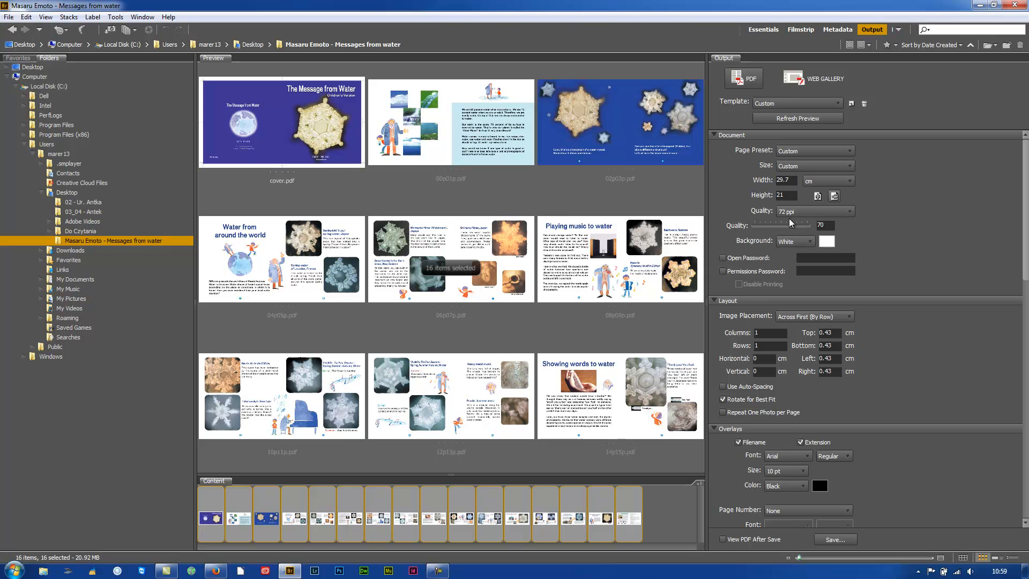
click(793, 117)
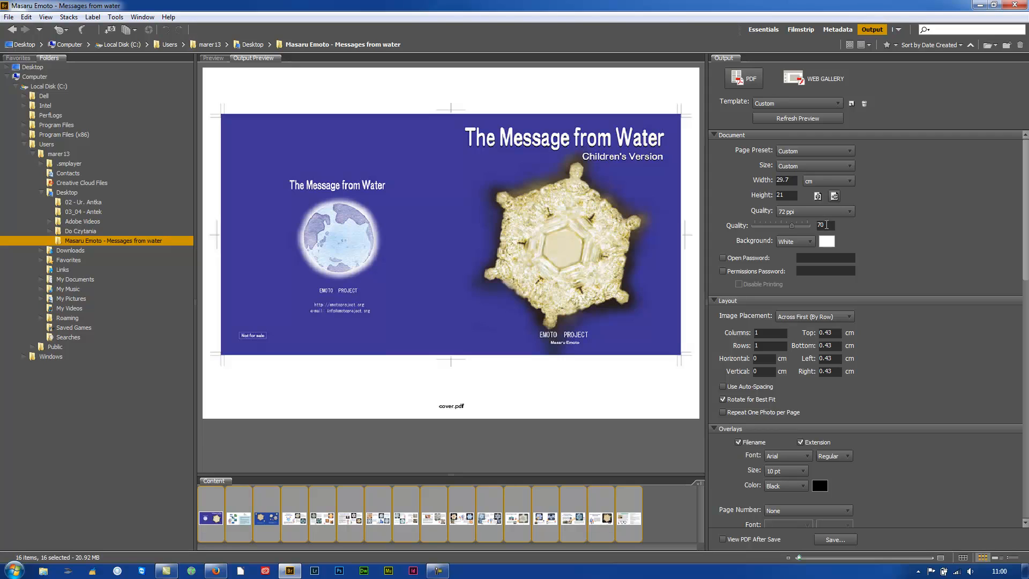
Set the PDF Quality value to 80.
drag(826, 225, 772, 229)
text(80)
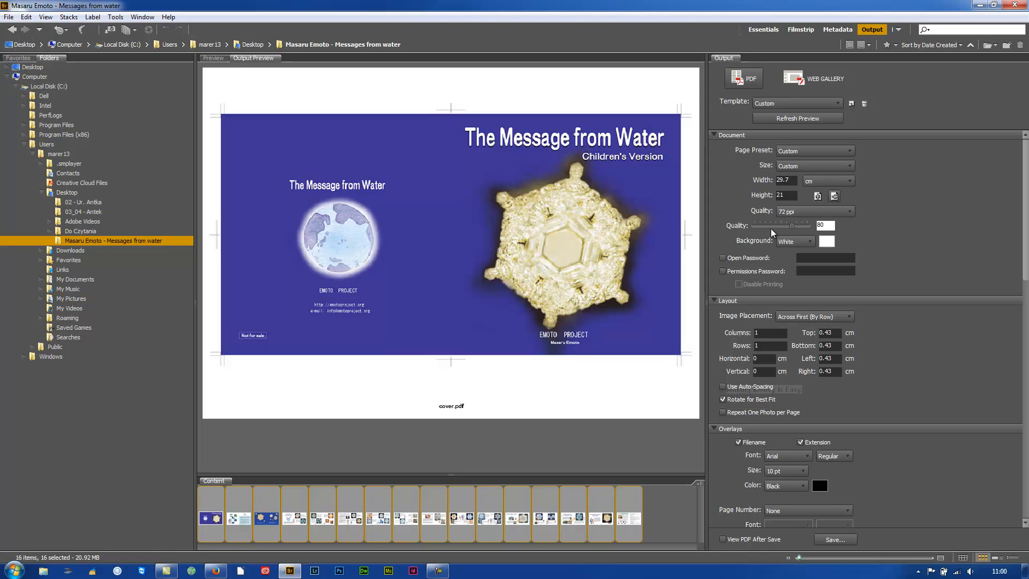
key(Tab)
click(834, 241)
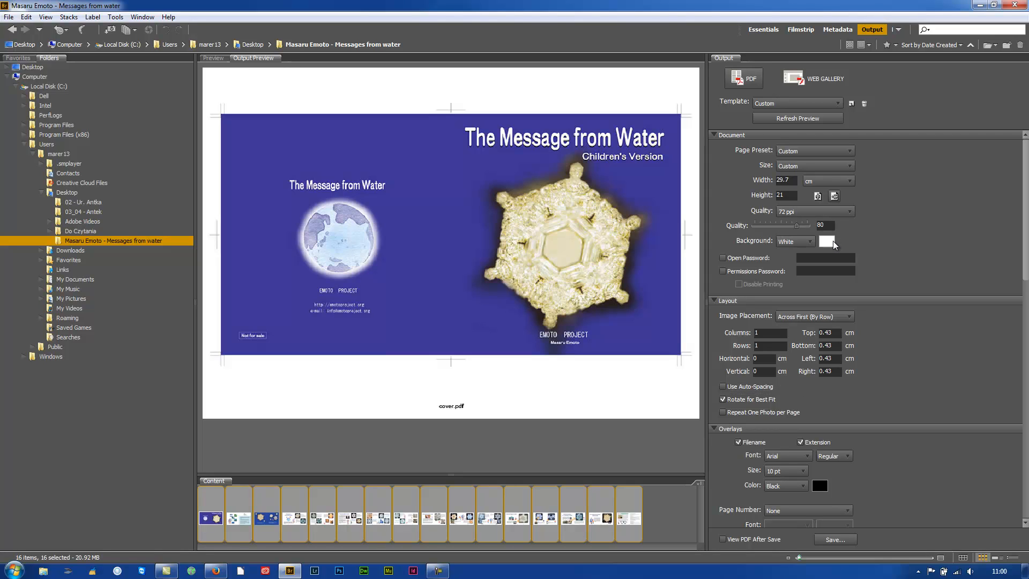
Require an opening password and add a permissions password, keeping Disable Printing checked.
click(722, 258)
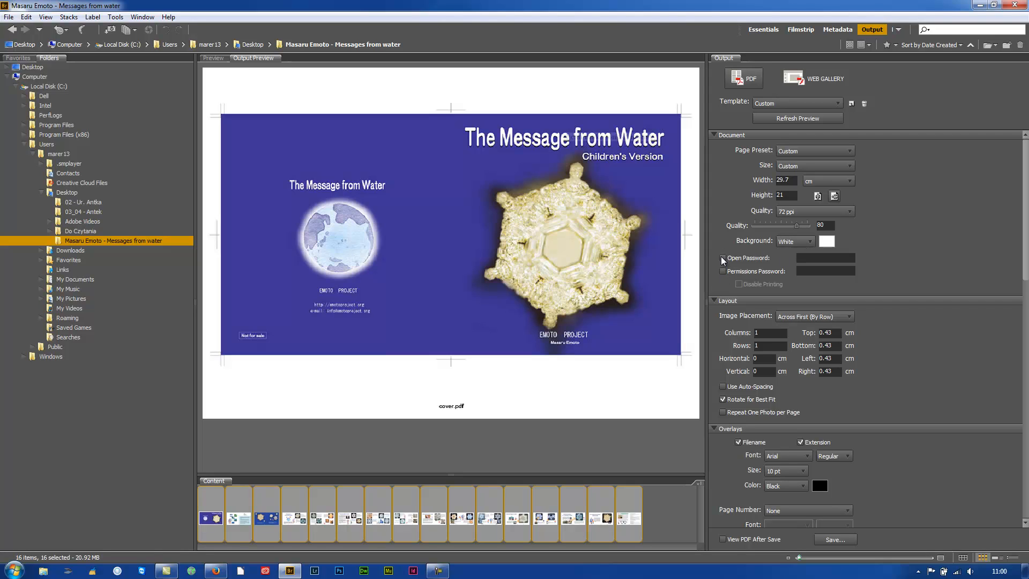
click(817, 258)
text(12345678)
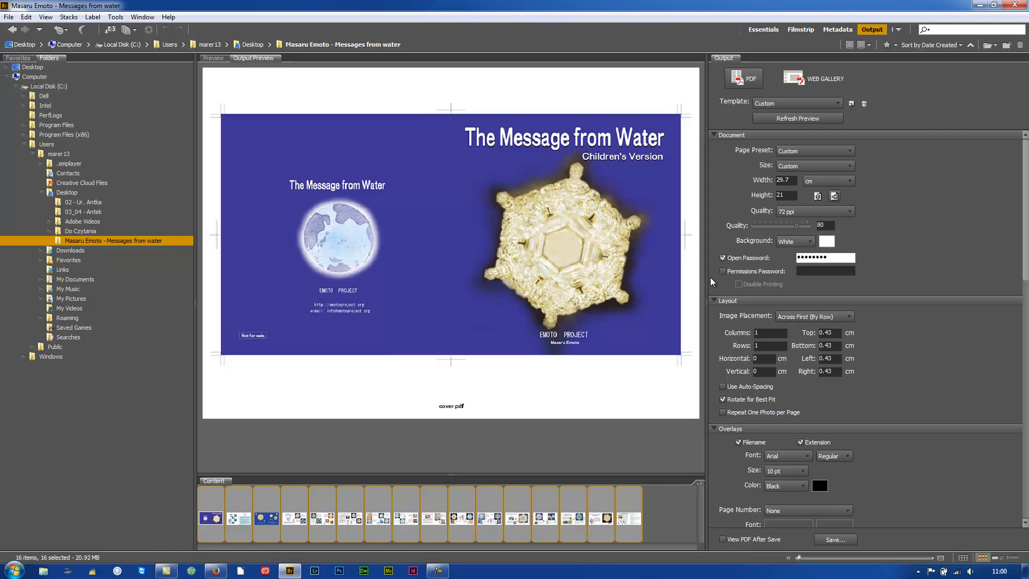
click(722, 270)
click(811, 268)
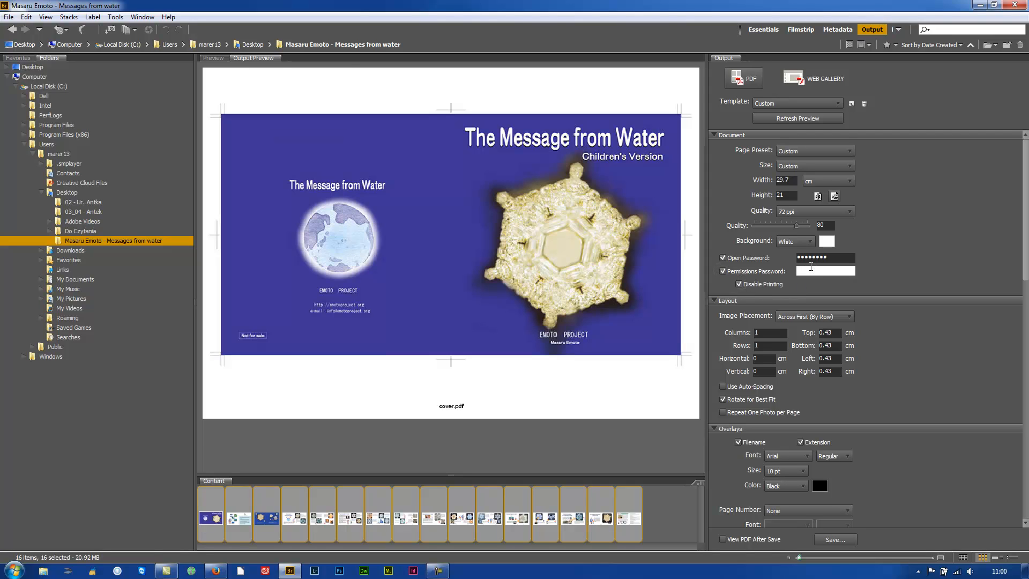
text(1234567890)
Widen the Output panel and set the left and right page margins to 0.2 cm.
drag(709, 236, 618, 236)
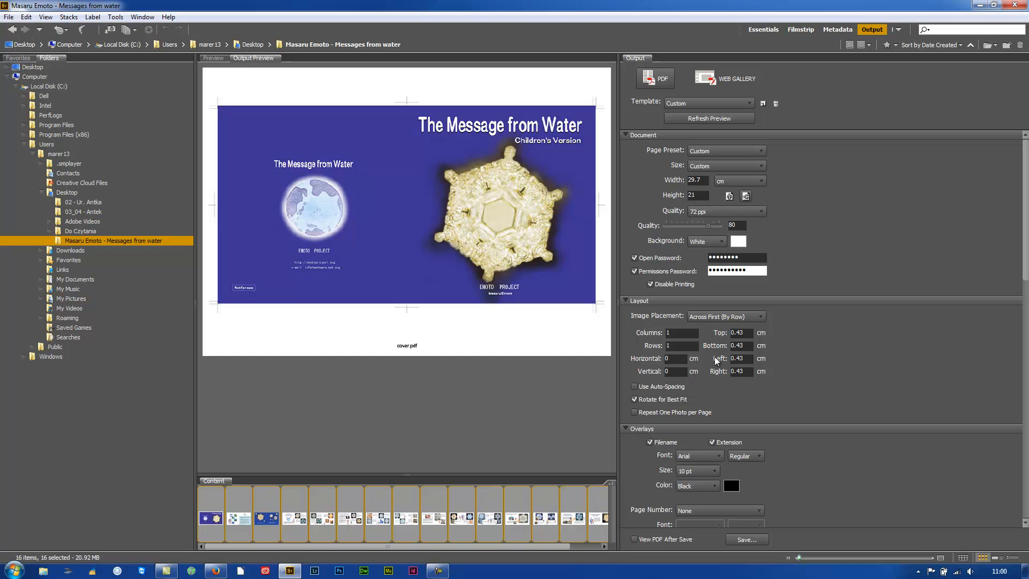
click(748, 358)
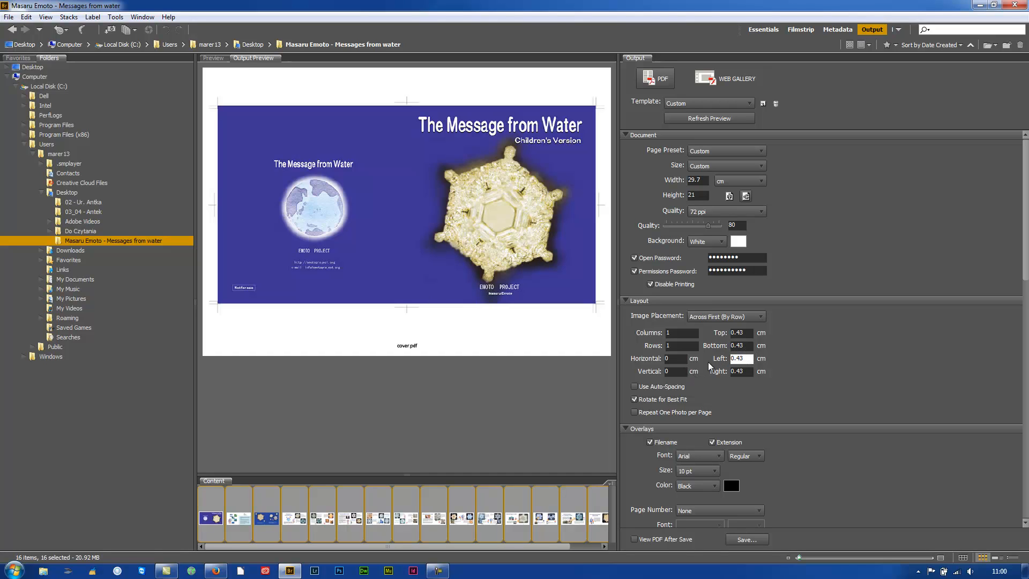
key(BackSpace)
key(BackSpace)
text(2)
key(Tab)
text(0)
Turn off the Filename overlay so file names aren't printed on the pages.
scroll(1018, 255, down, 3)
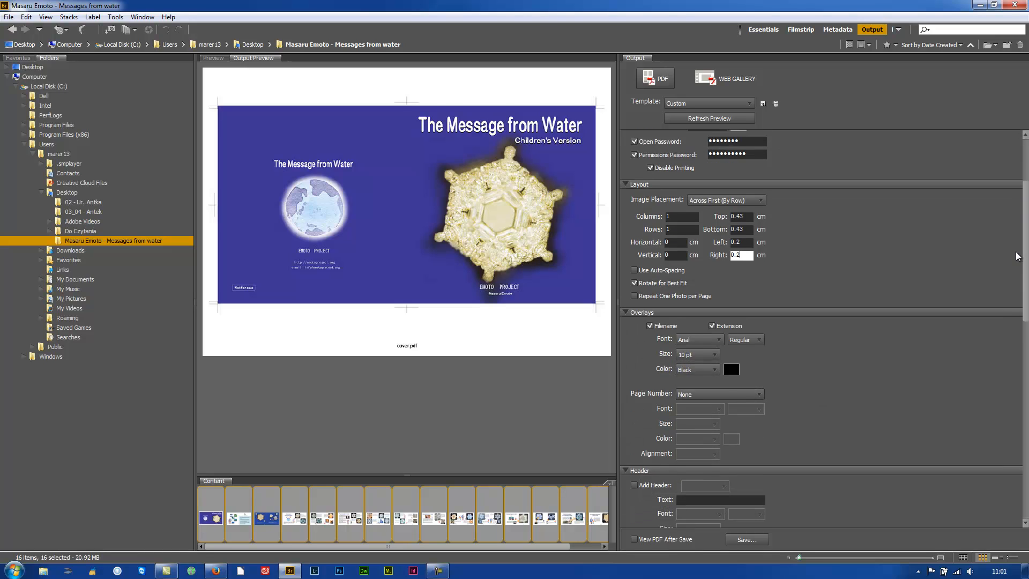
scroll(1019, 256, down, 2)
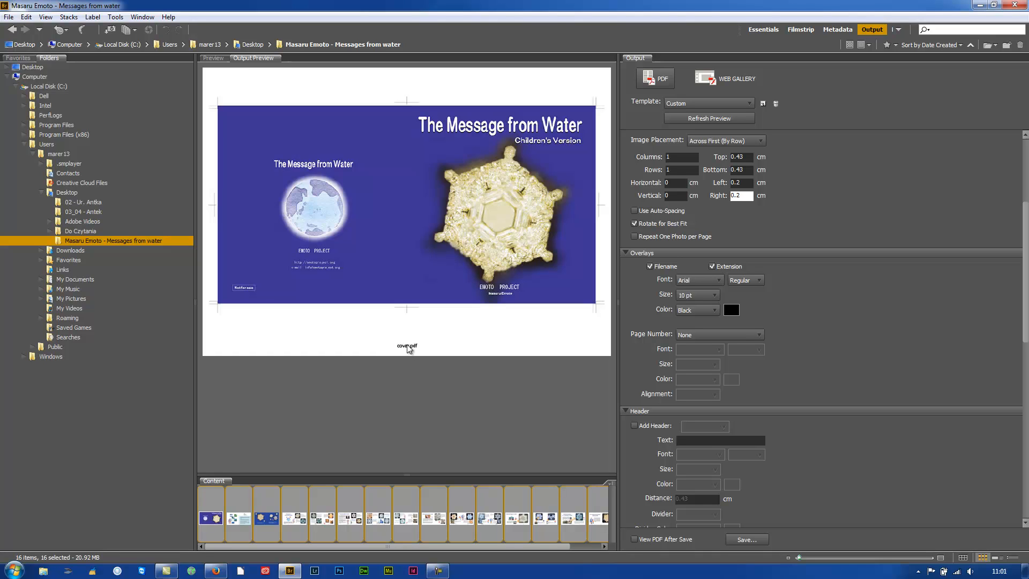
click(649, 267)
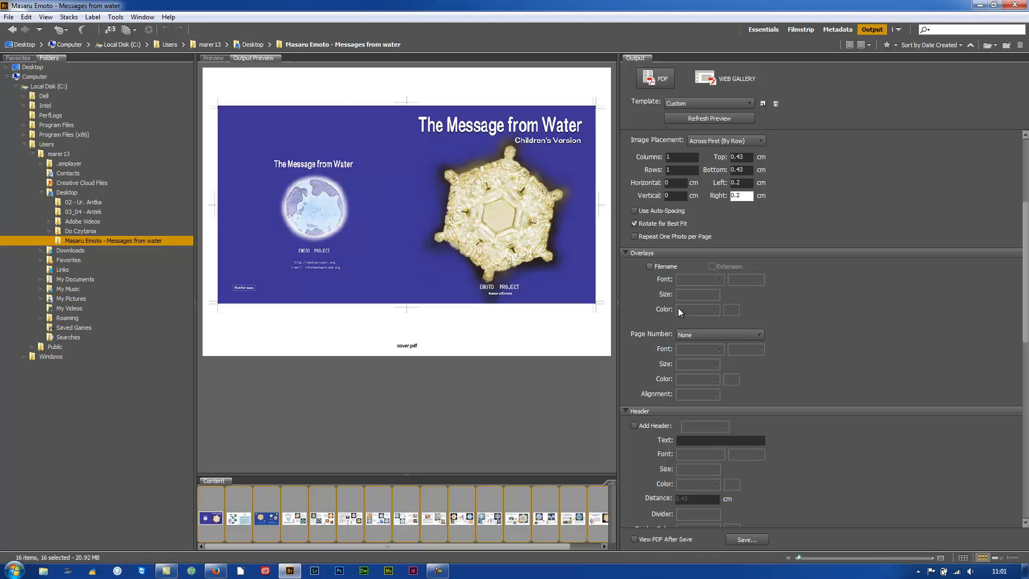
drag(1025, 296, 1013, 361)
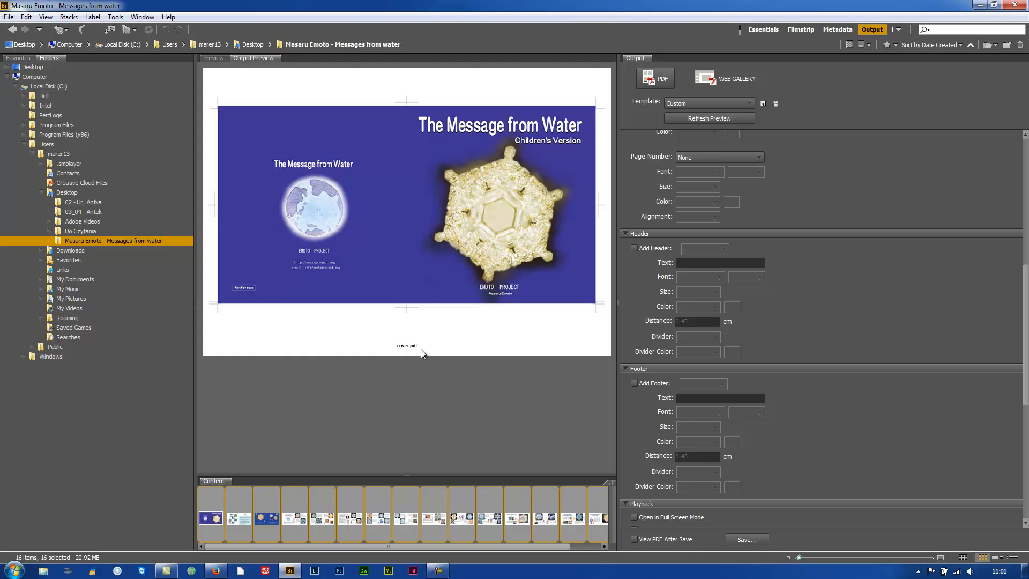
Add a centred header with the book title and the author name Masaru Emoto.
click(634, 248)
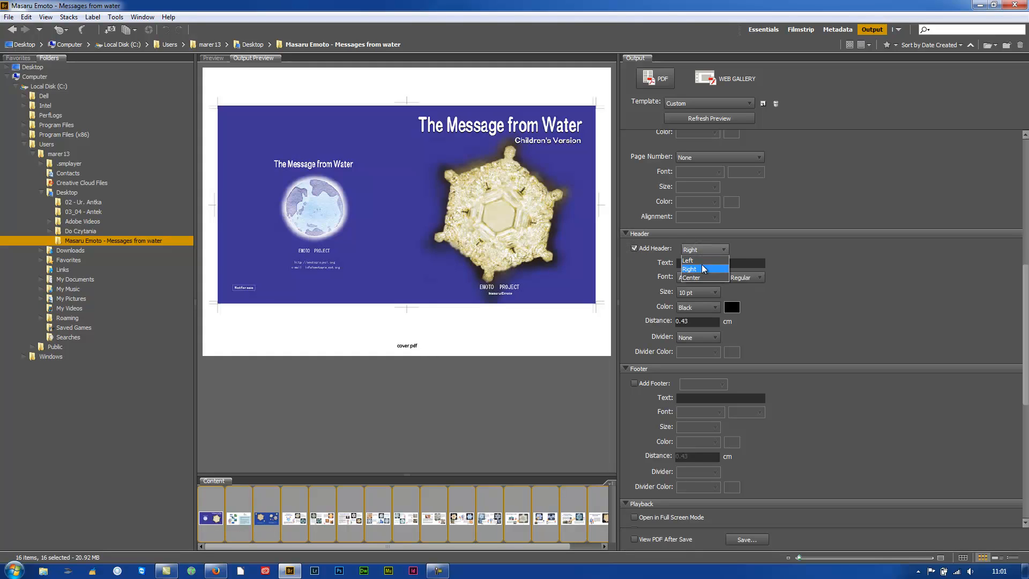
click(696, 268)
click(693, 261)
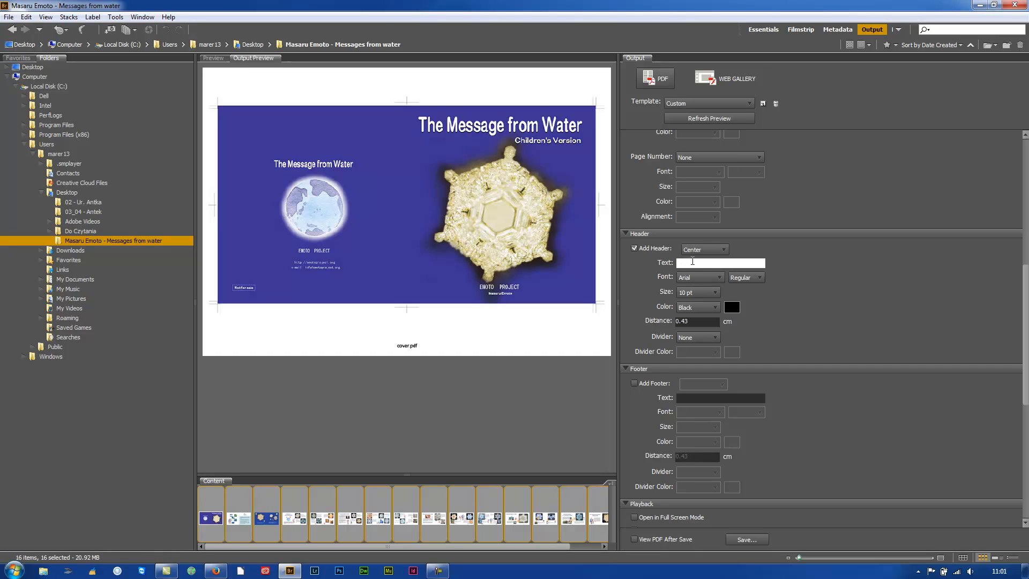
text(The )
text(Messag)
text(e from Water by)
text(Masaru Emoto)
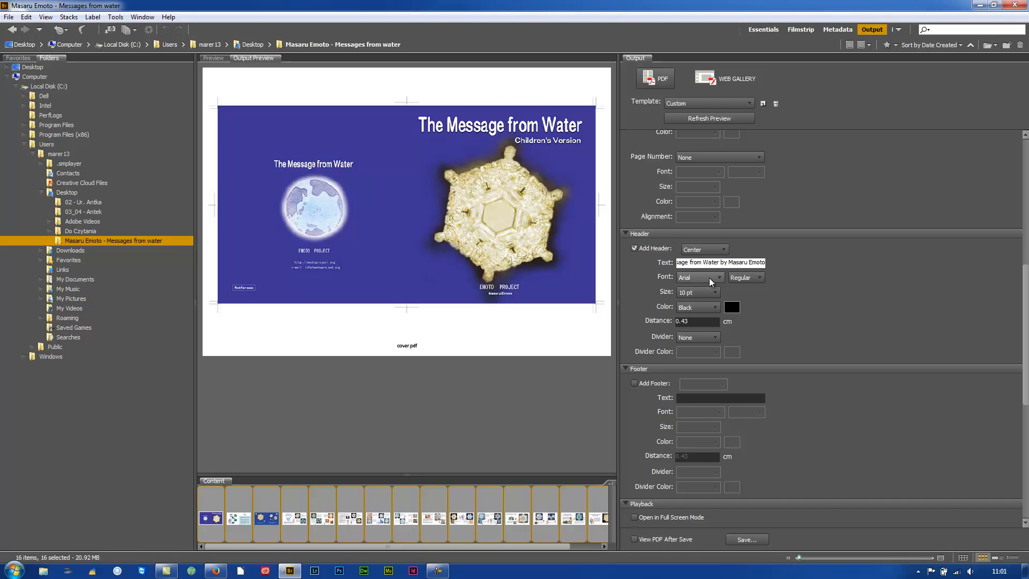
Set the header font to Verdana Italic 12 pt and refresh the preview.
click(709, 278)
drag(756, 337, 755, 492)
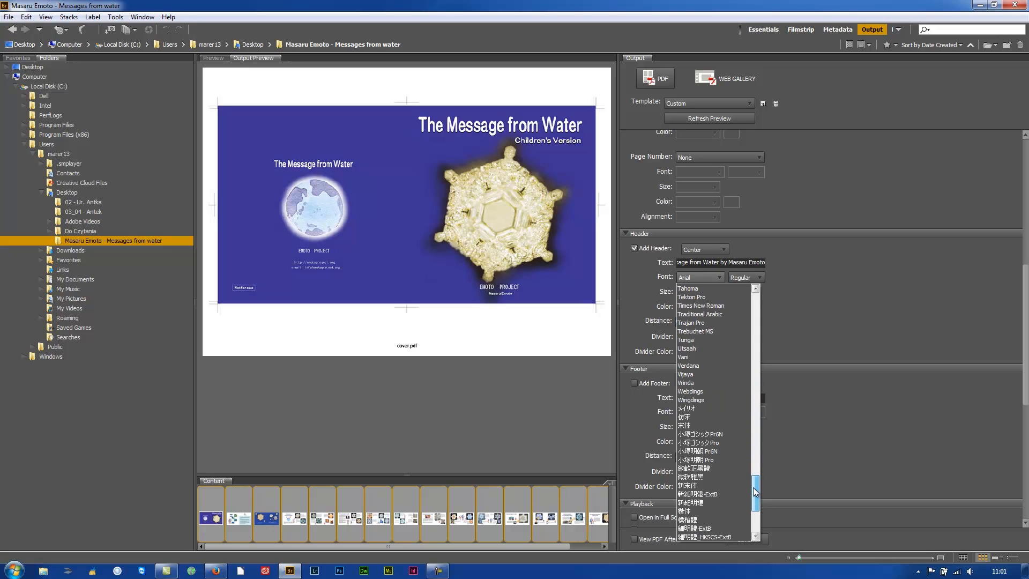
click(691, 366)
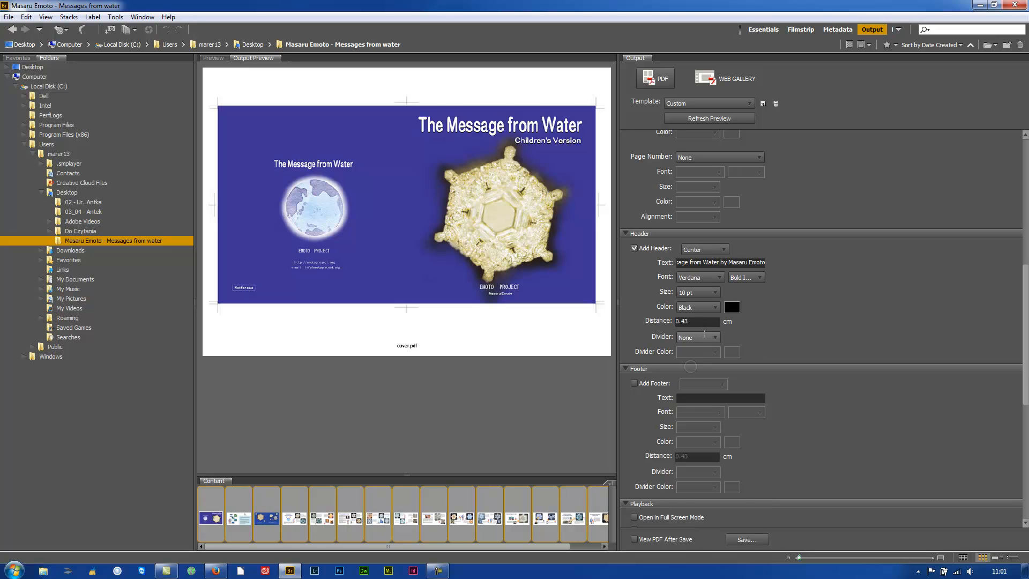
click(745, 277)
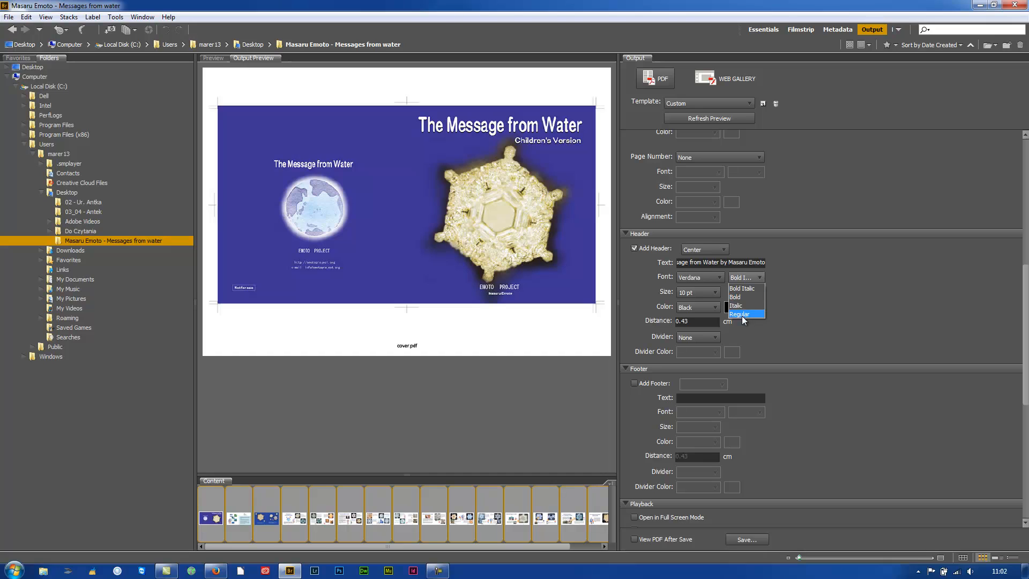
click(736, 305)
click(712, 291)
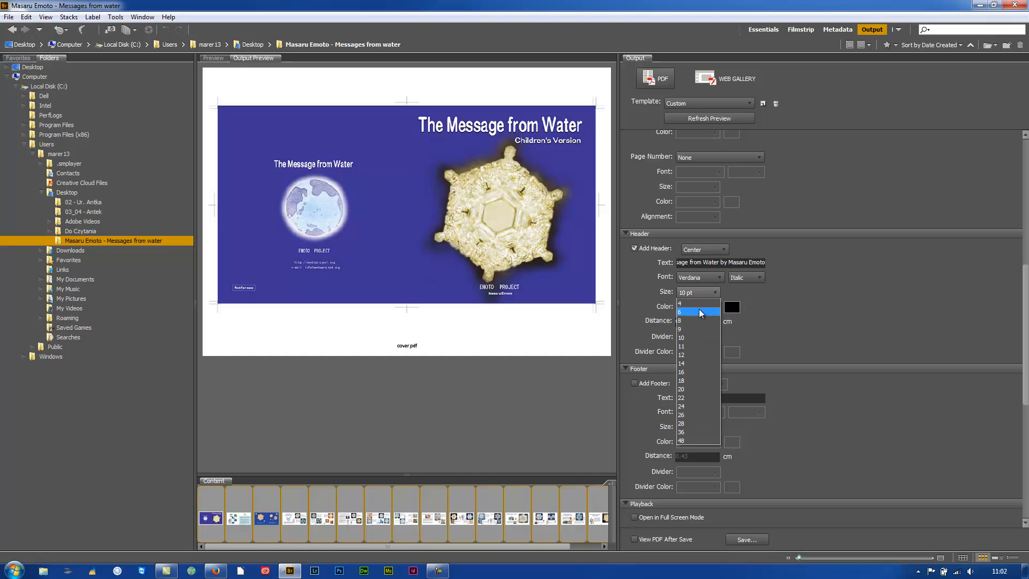
click(689, 355)
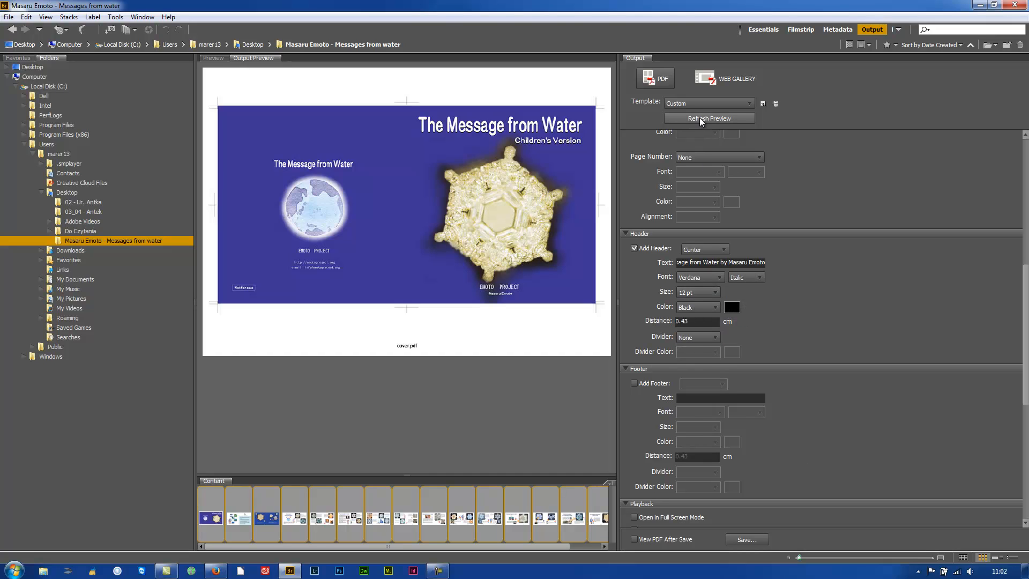
click(700, 118)
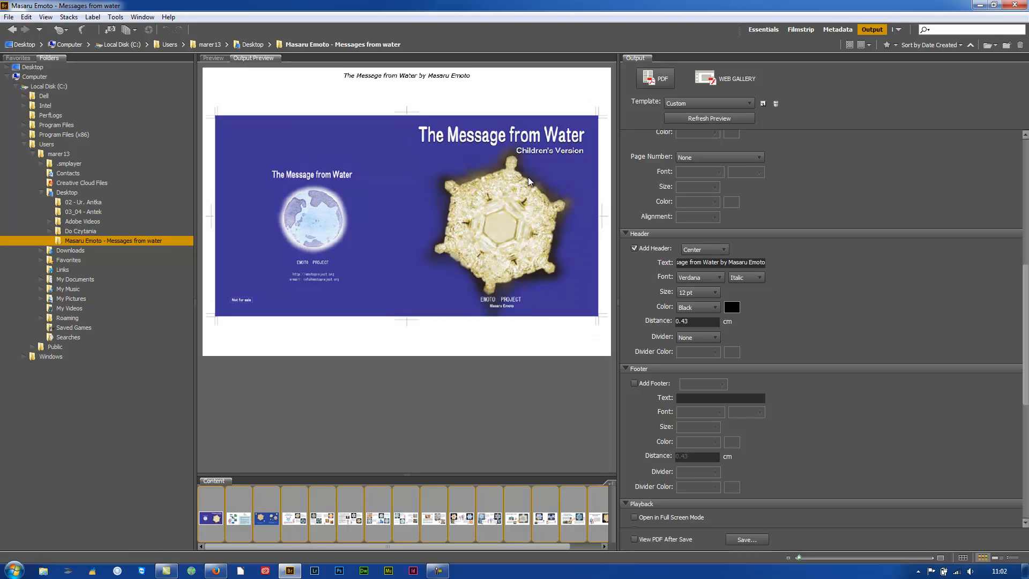
Make the header text blue and set its distance to 1 cm.
click(713, 308)
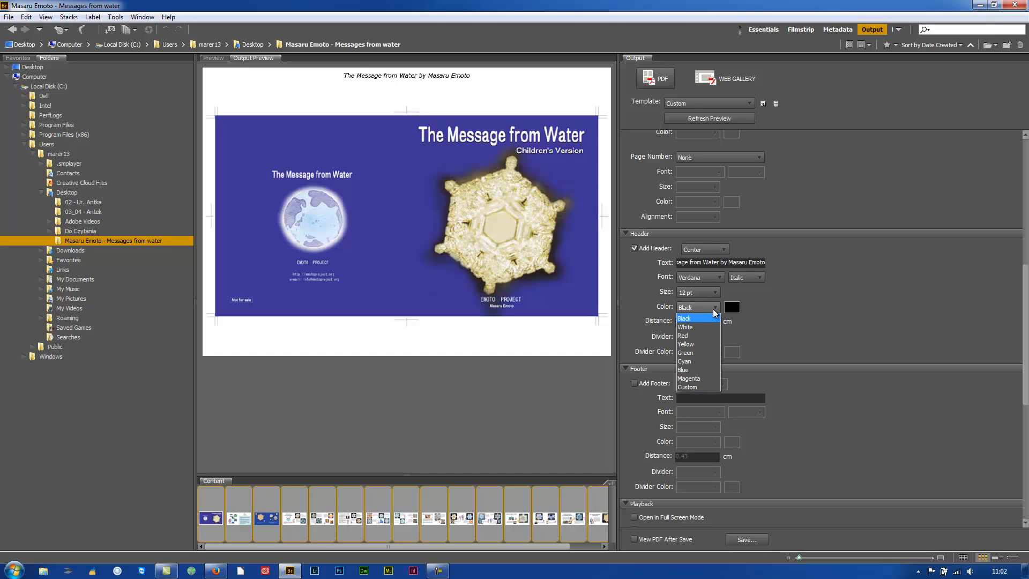
click(689, 370)
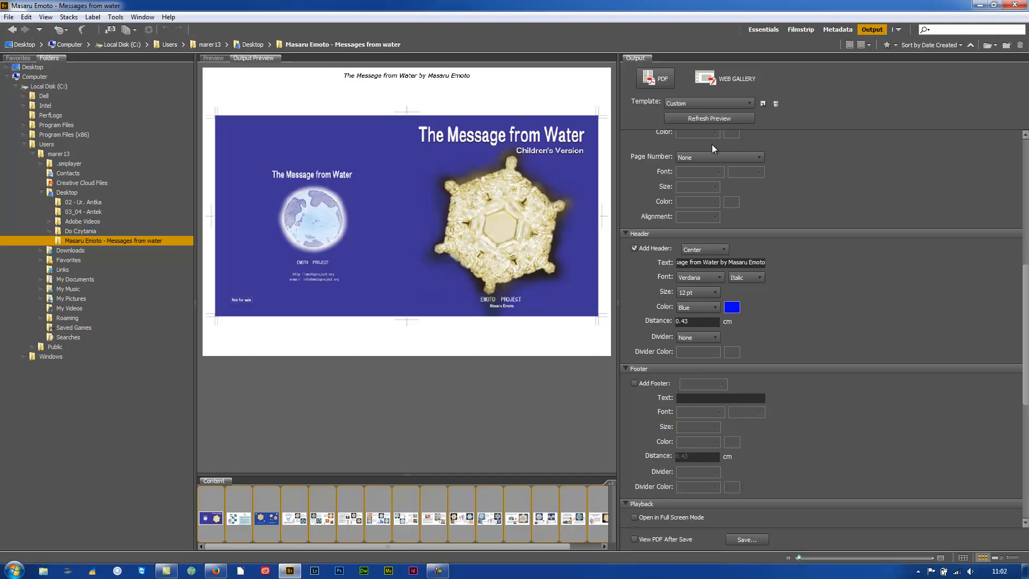
click(702, 118)
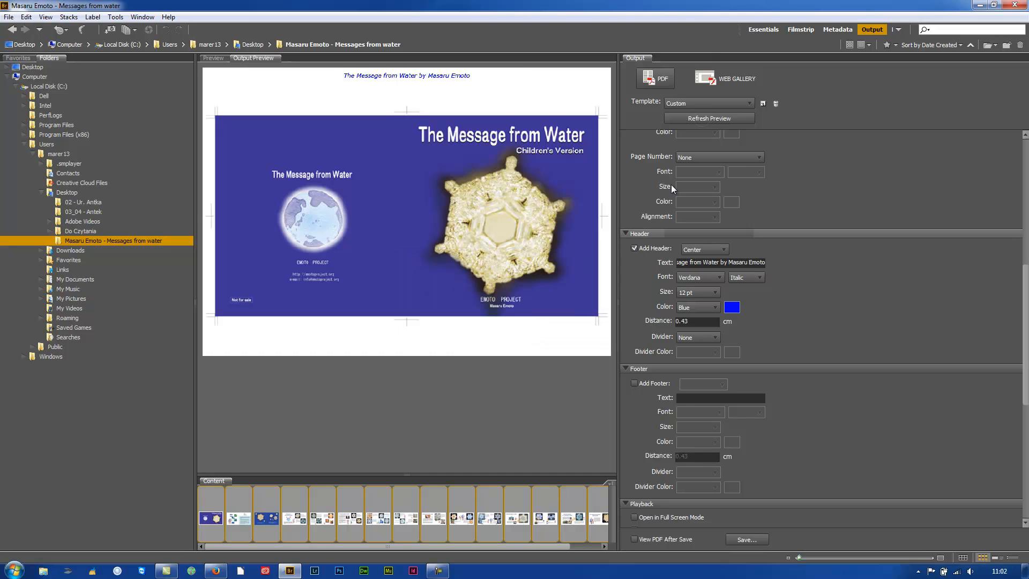
double_click(692, 323)
text(1)
key(Tab)
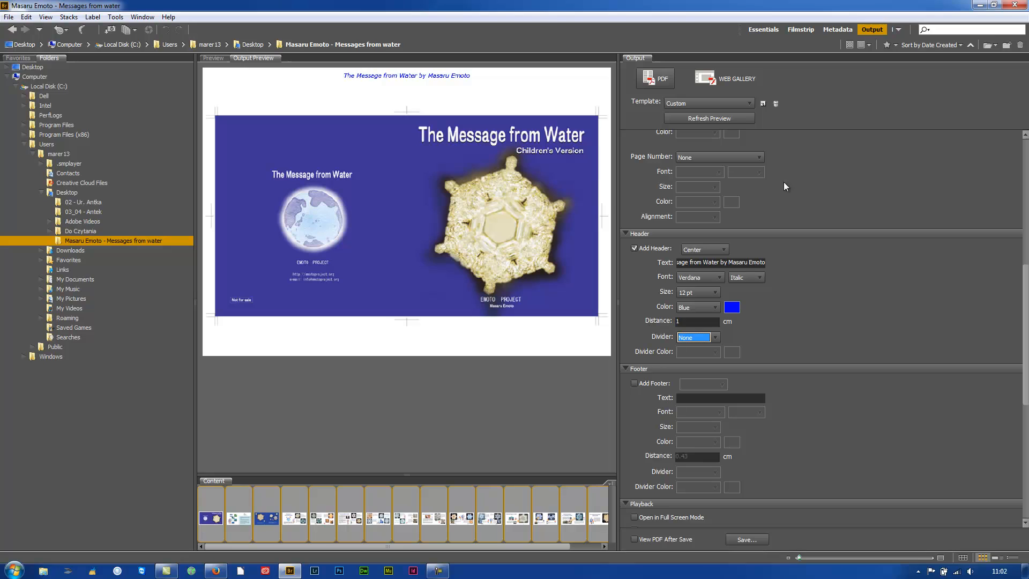
click(738, 118)
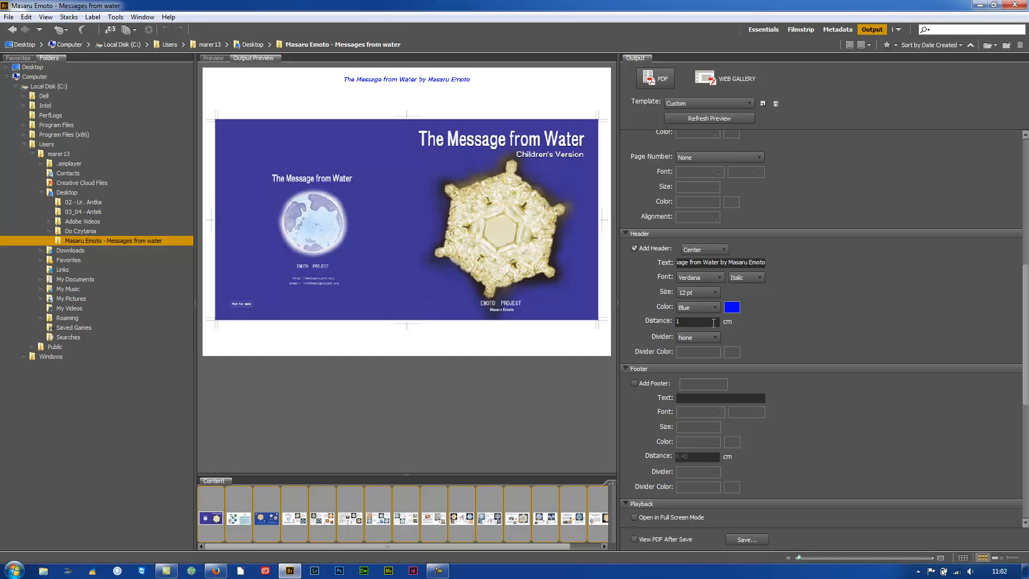
Add a 1 px dark grey divider line under the header.
click(711, 339)
click(686, 360)
click(714, 353)
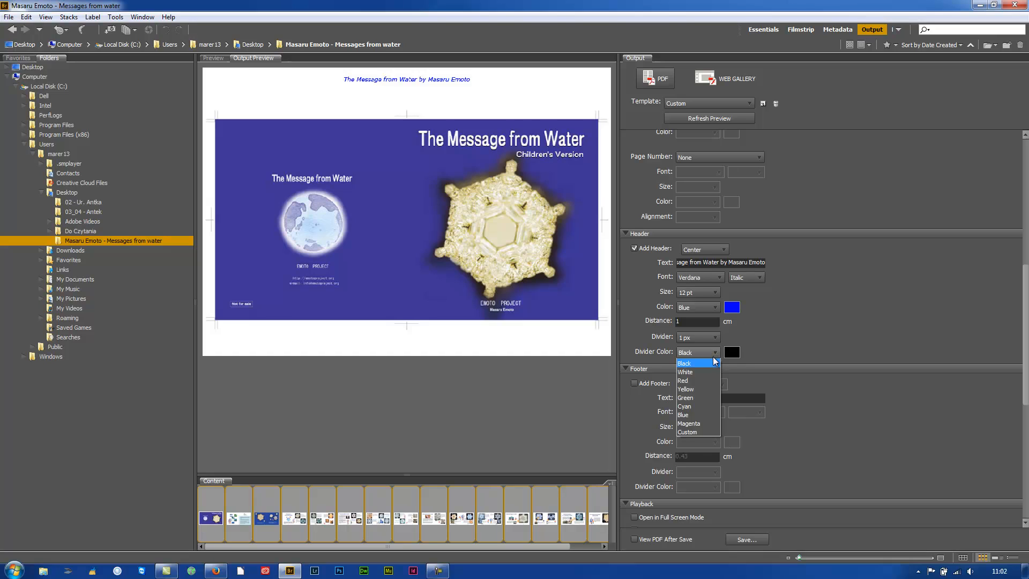
click(768, 352)
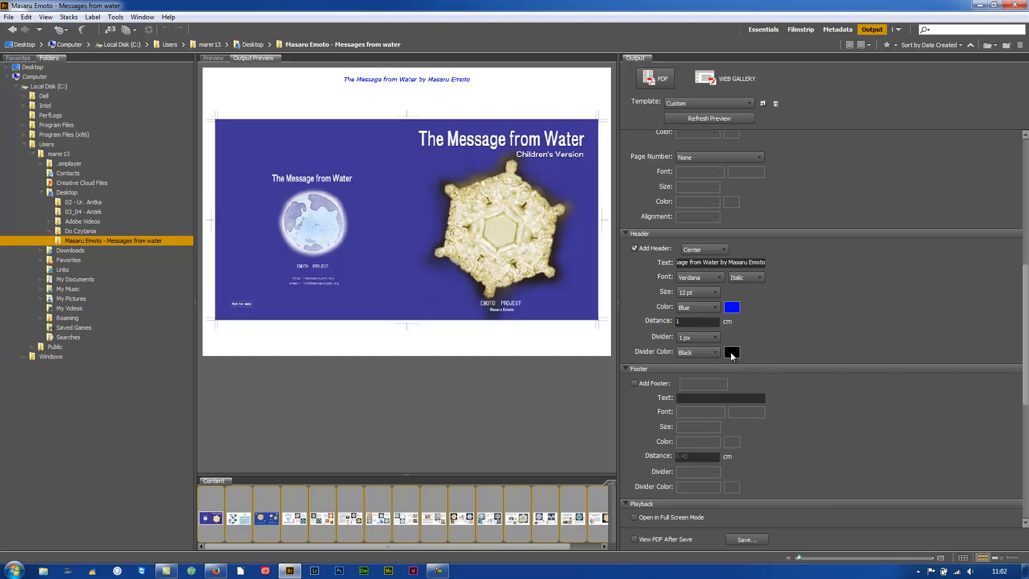
click(732, 352)
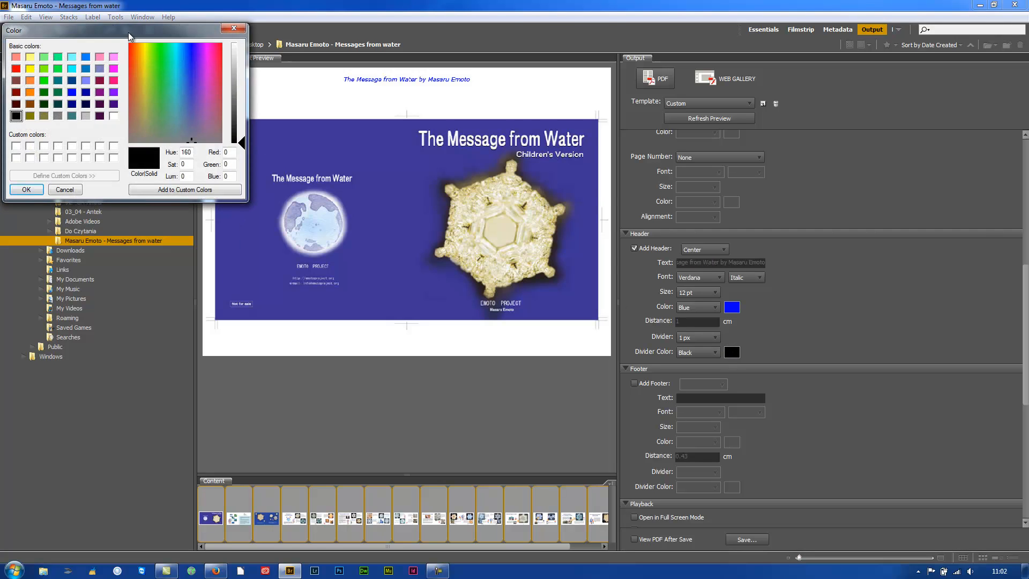
drag(128, 35, 777, 171)
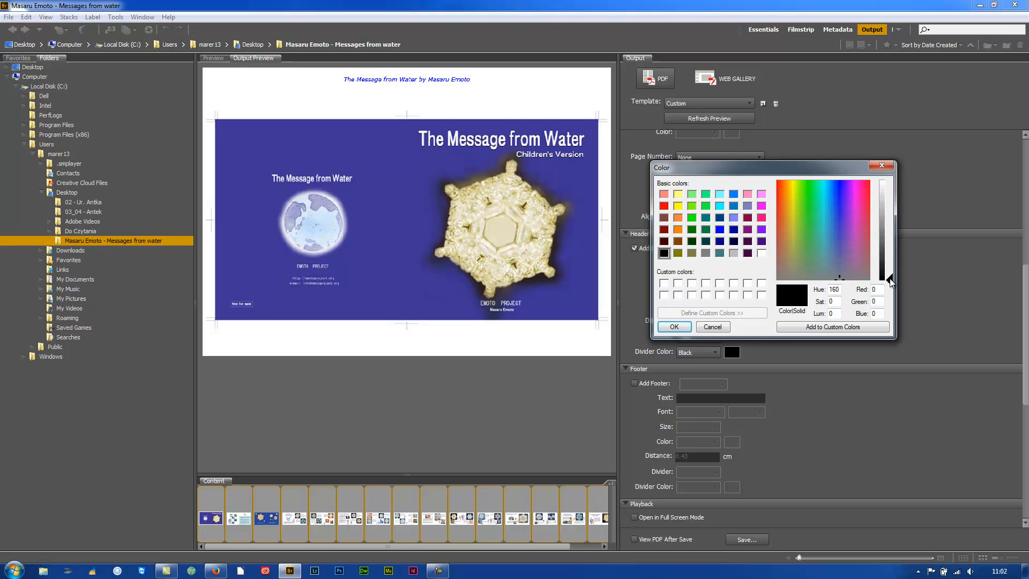
drag(889, 279, 888, 244)
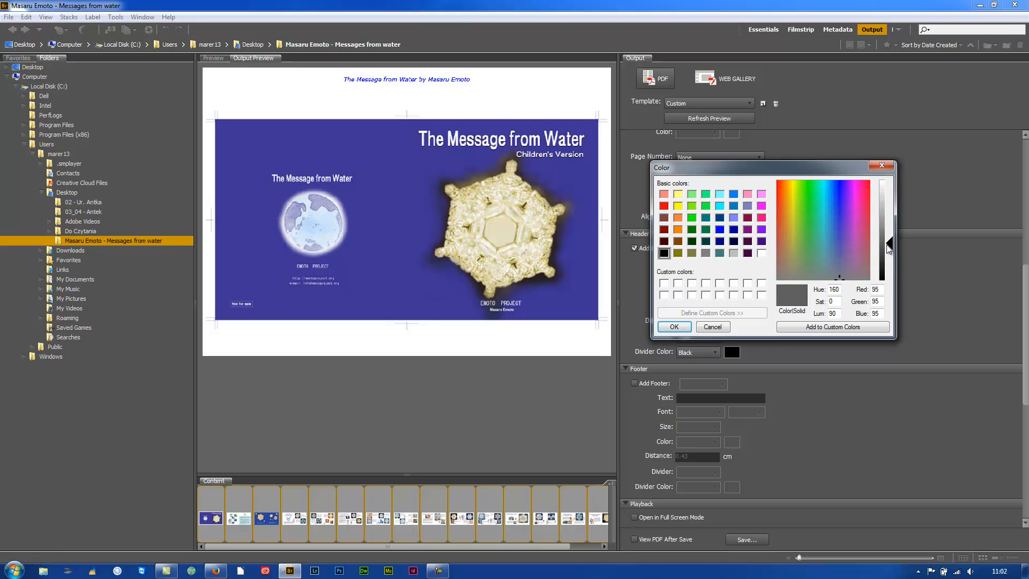
click(674, 326)
click(706, 118)
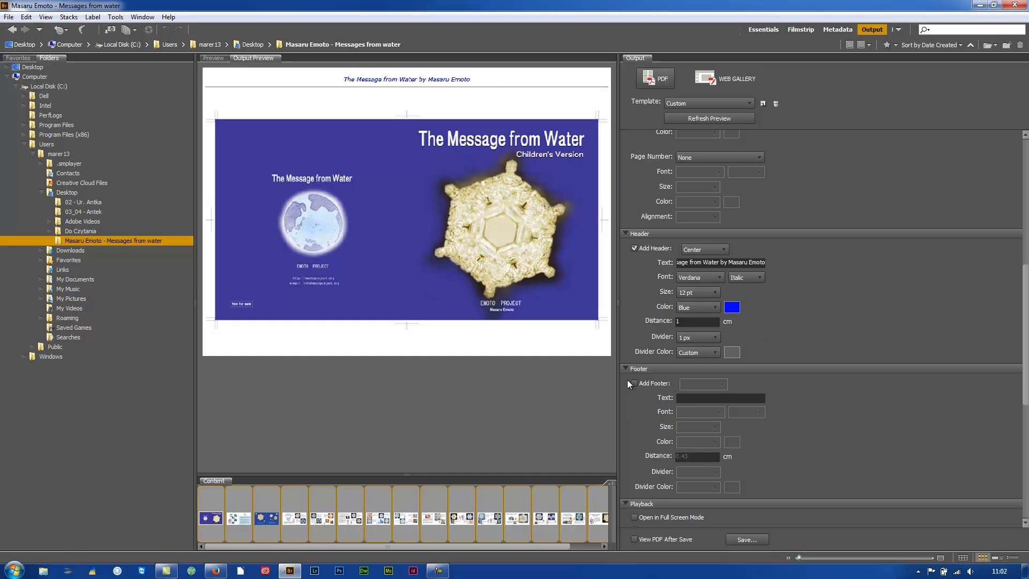
Add a centred footer saying the ebook is available for download from Masaru Emoto's website.
drag(1025, 283, 1025, 306)
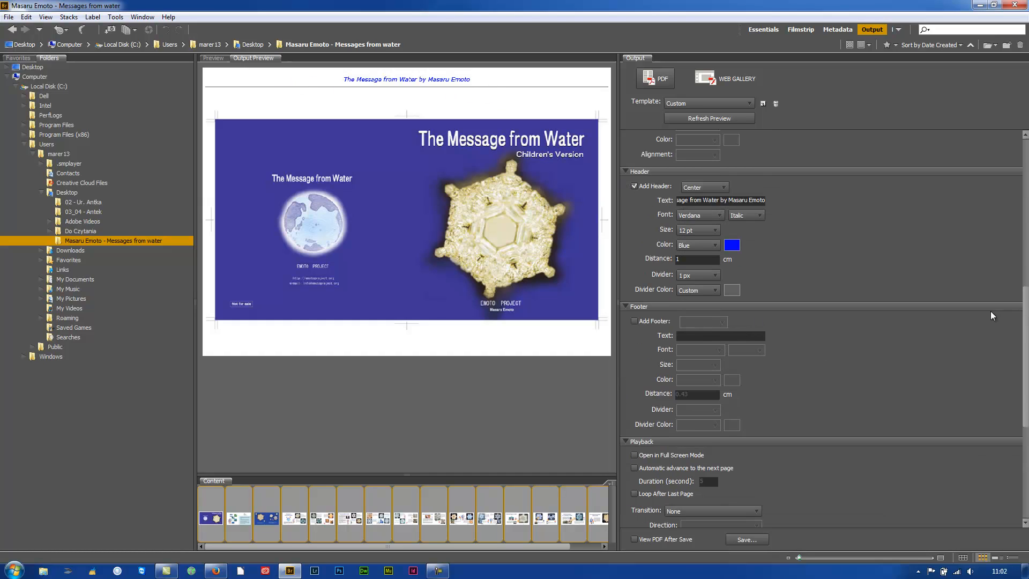
click(635, 321)
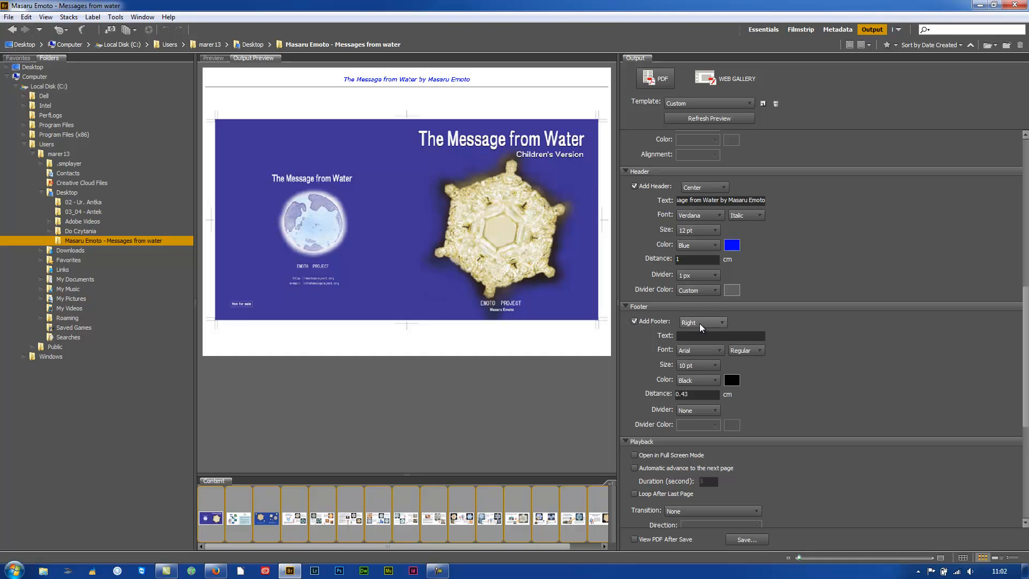
click(701, 322)
click(697, 348)
click(691, 337)
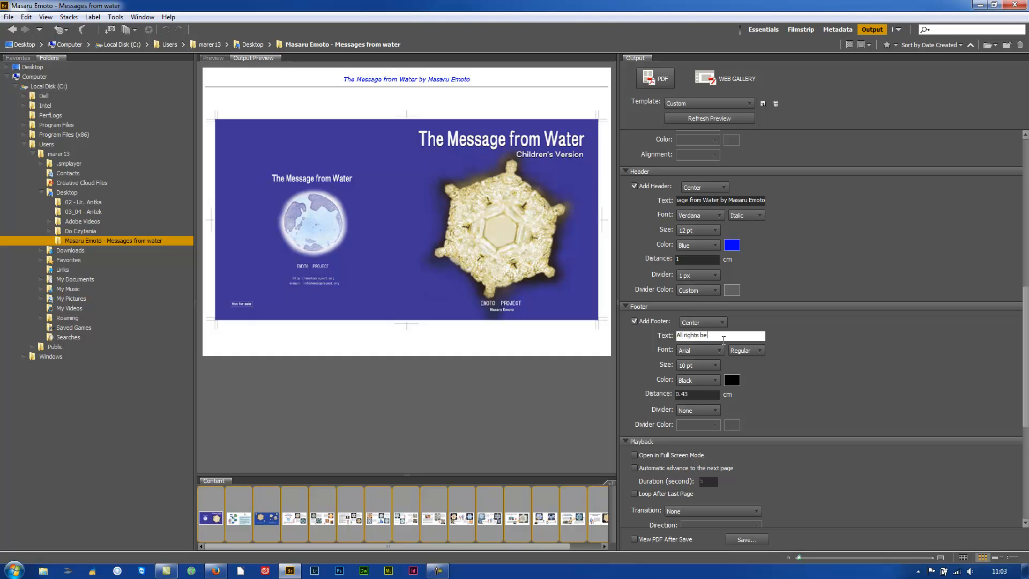
text(M)
text(asaru Em)
text(oto. This)
text( boo)
key(BackSpace)
key(BackSpace)
key(BackSpace)
text(ebook is)
text( available for)
text( download fro)
text(m Masaru)
text( Emoto website)
text(.)
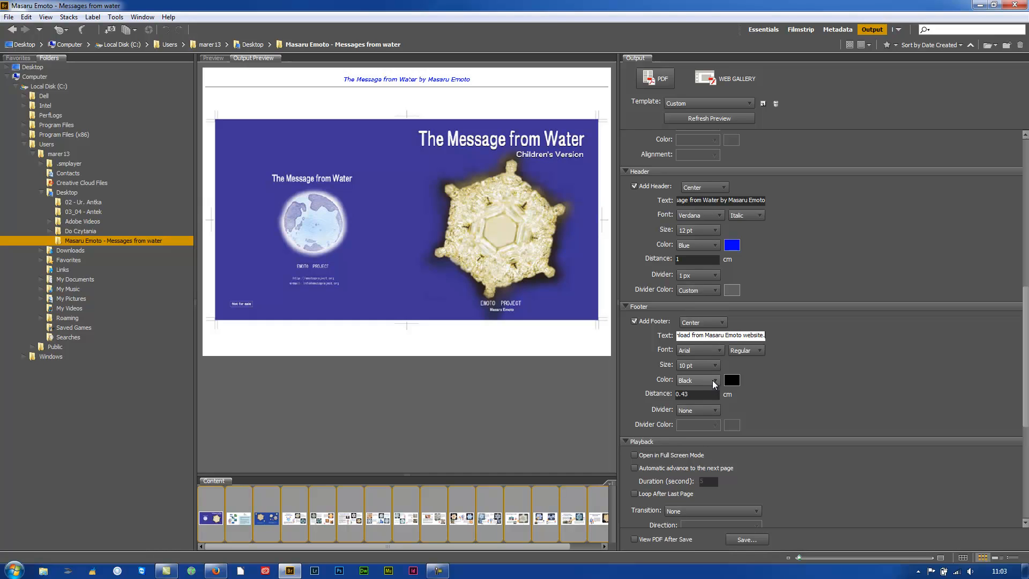
click(710, 119)
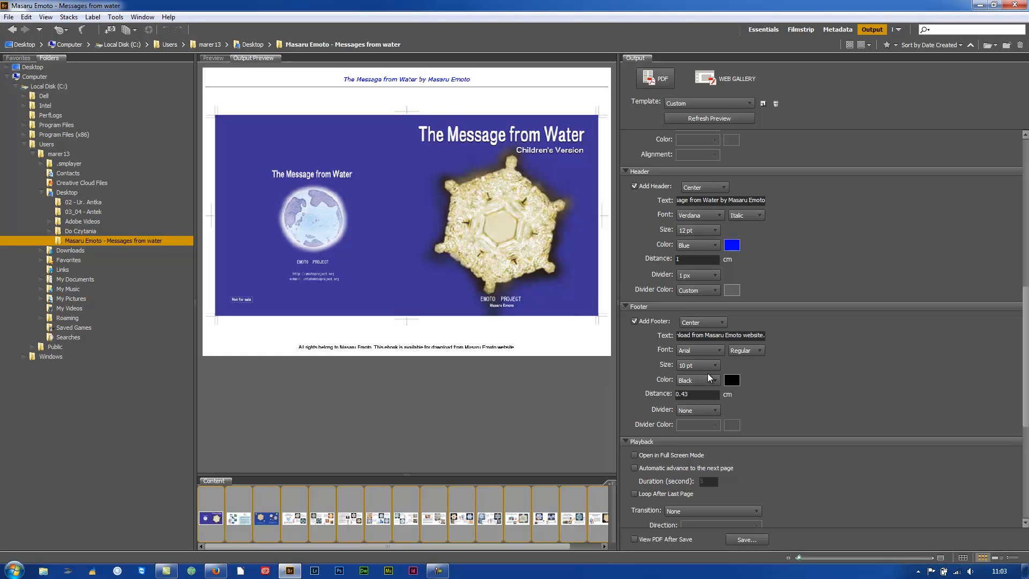
Set the footer distance to 0.6 cm and its colour to dark grey.
click(691, 394)
text(0)
click(732, 381)
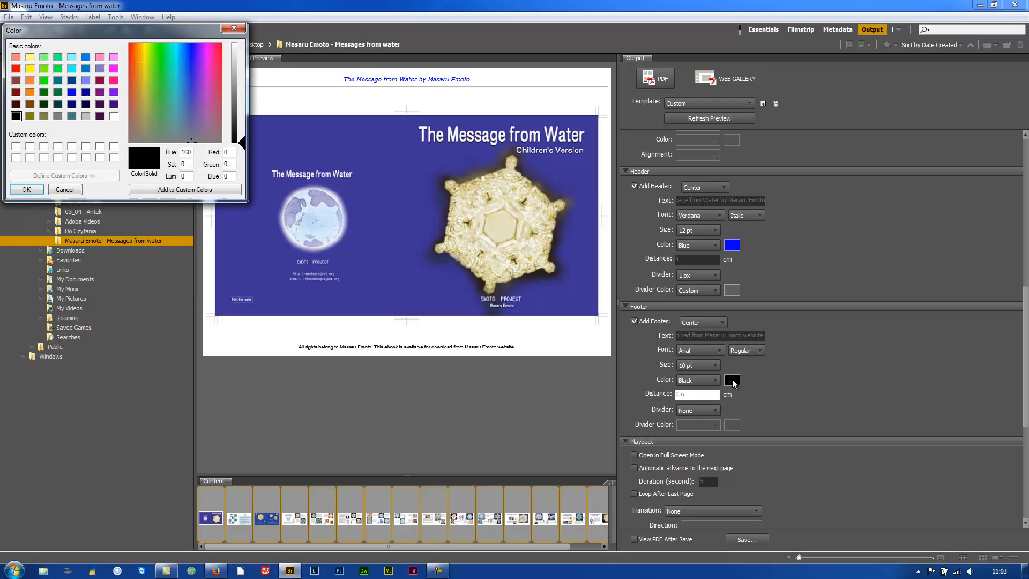
drag(242, 144, 243, 114)
click(25, 190)
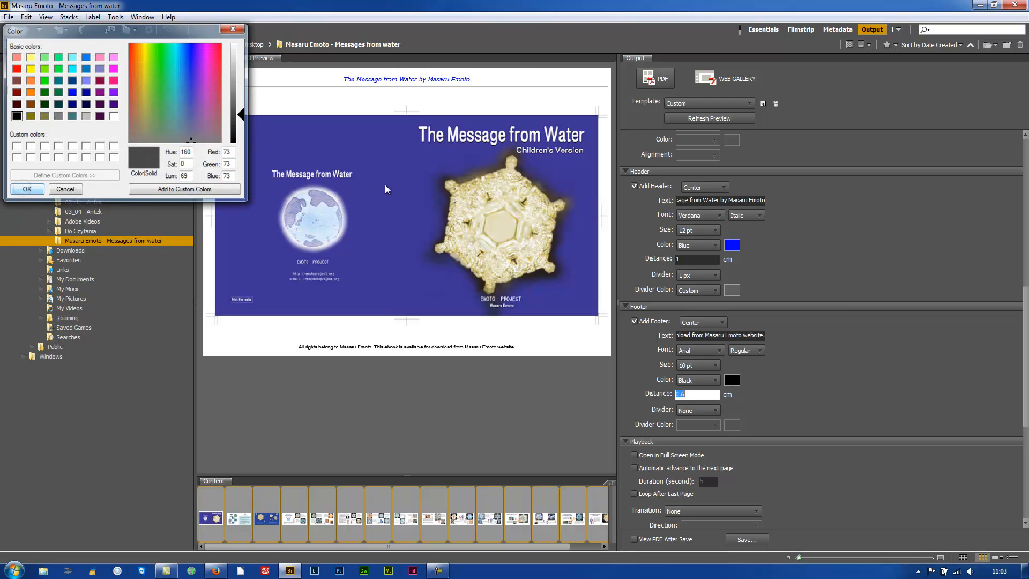
click(697, 116)
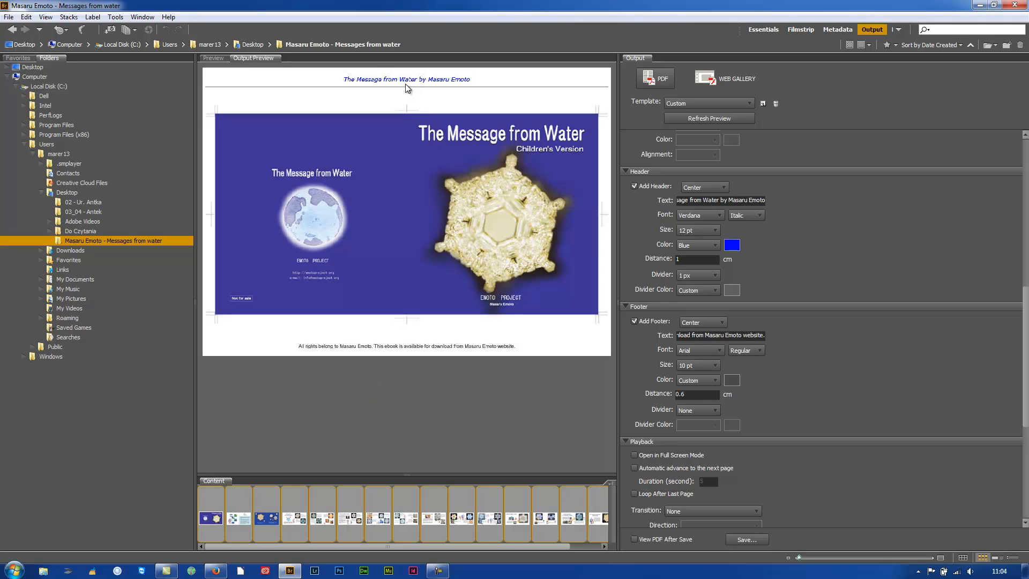
Preview the header at 20, 26 and 48 pt sizes.
click(713, 230)
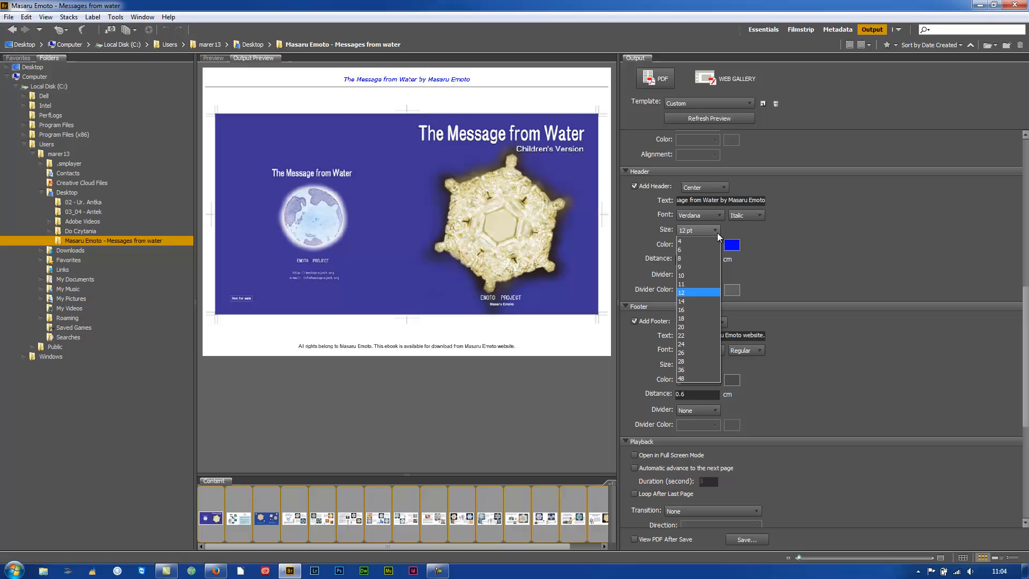
click(689, 327)
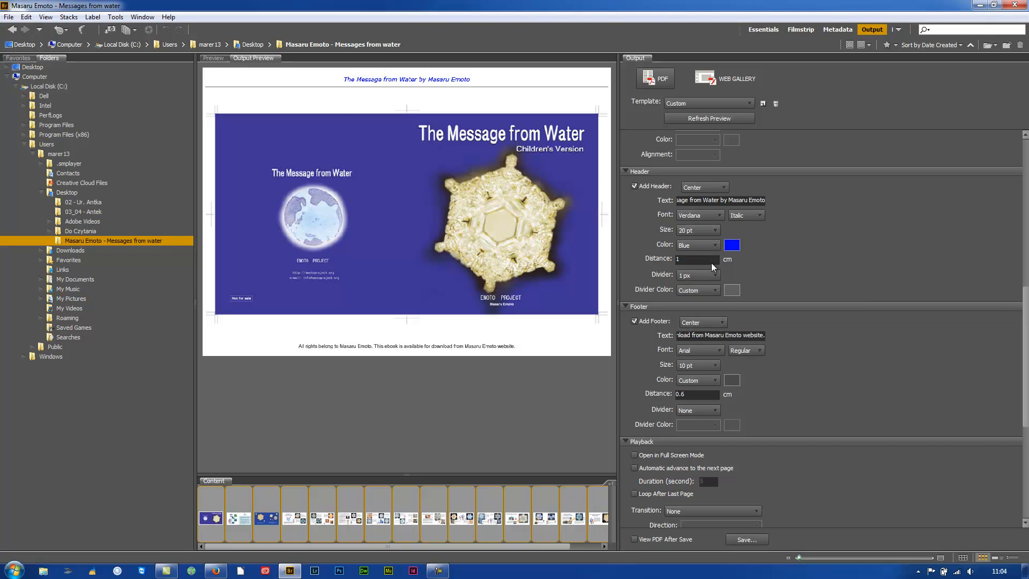
click(708, 118)
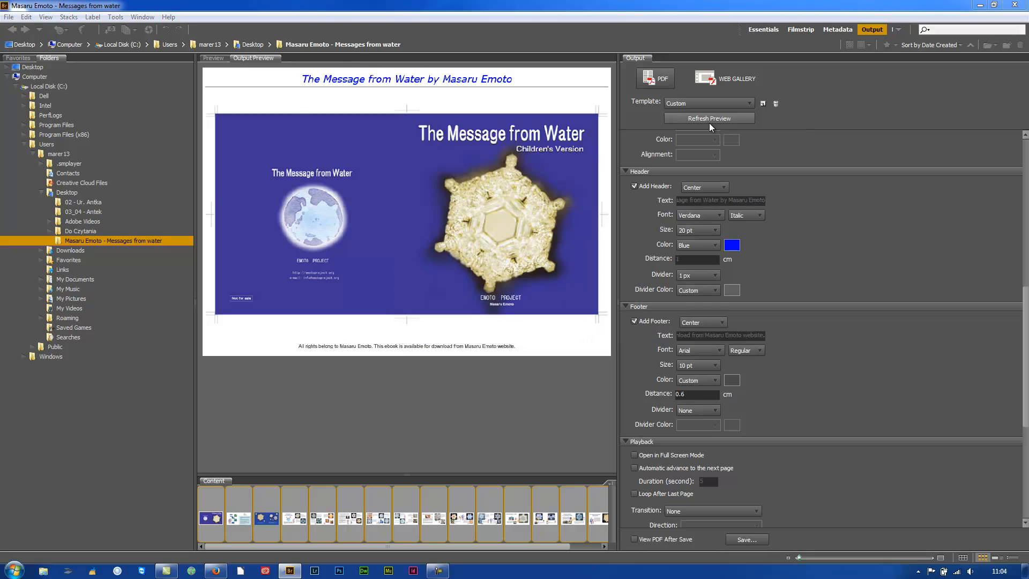
click(711, 232)
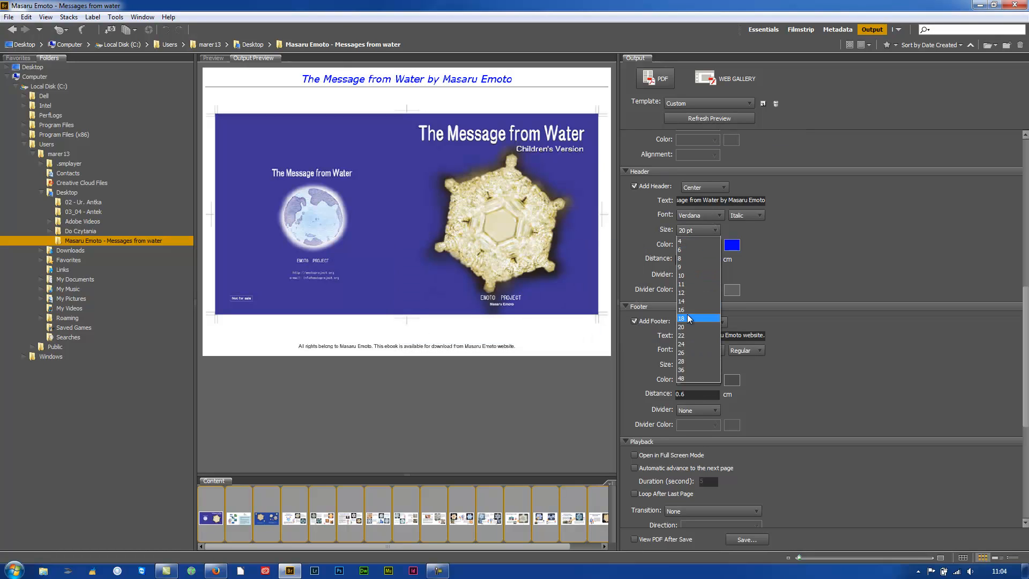
click(686, 359)
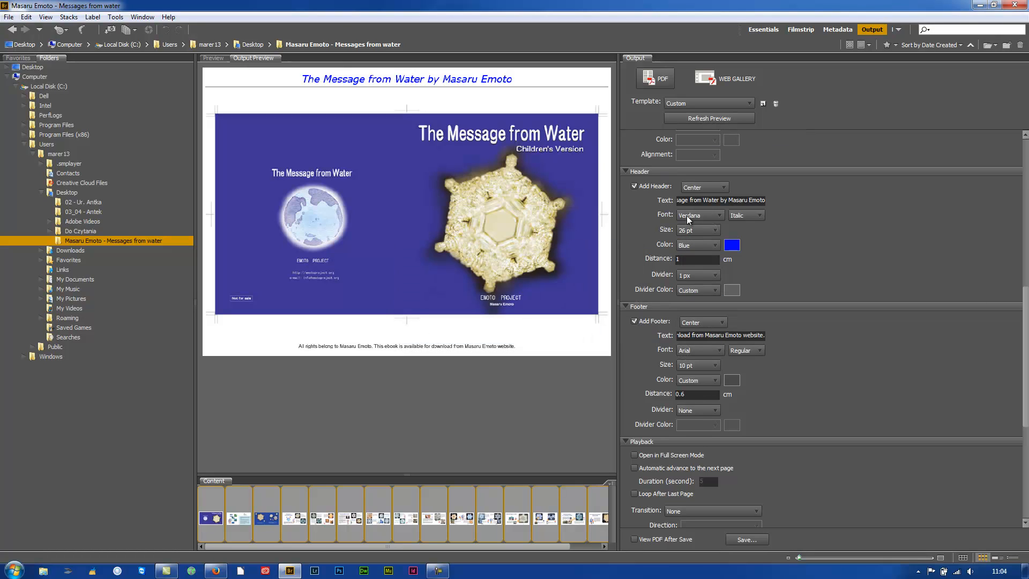
click(703, 115)
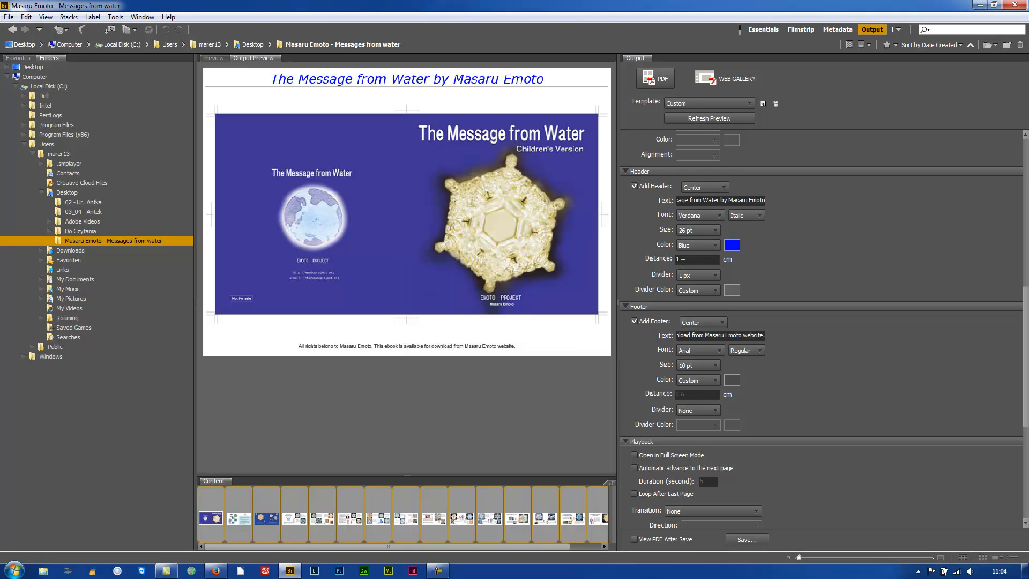
click(714, 231)
click(692, 378)
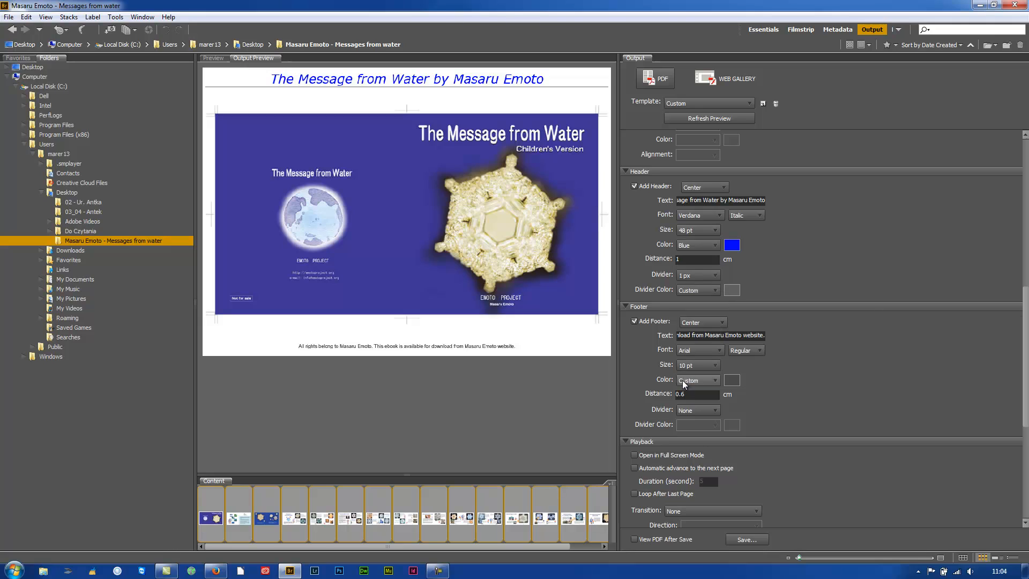
click(706, 119)
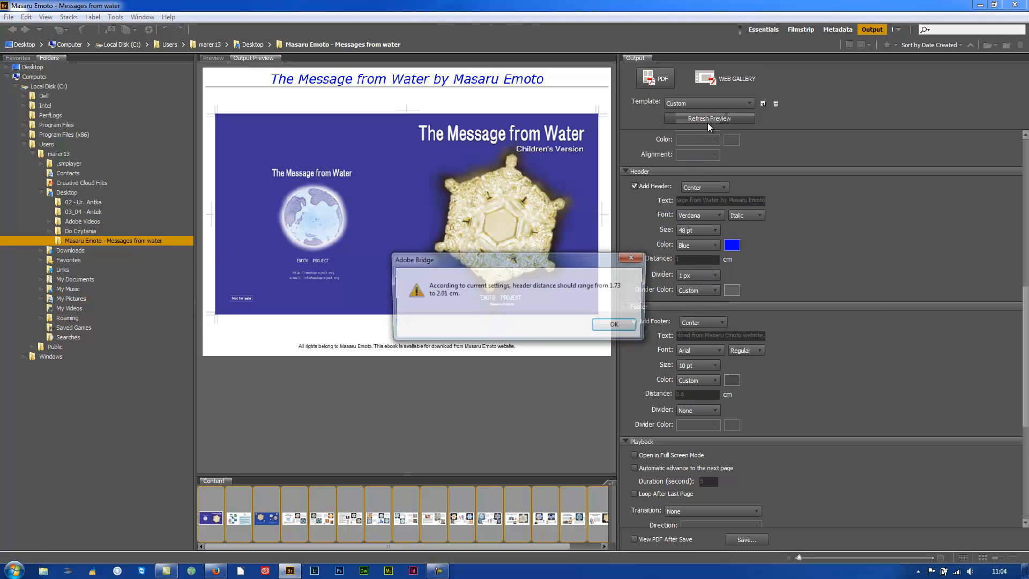
Dismiss the header distance warning and settle on a 14 pt header.
drag(539, 259, 490, 245)
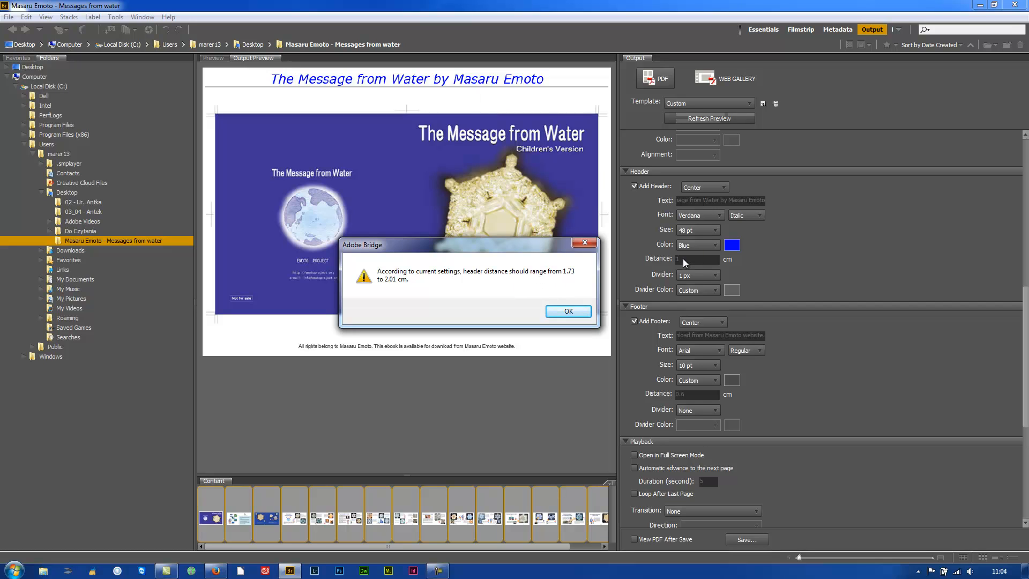
click(569, 311)
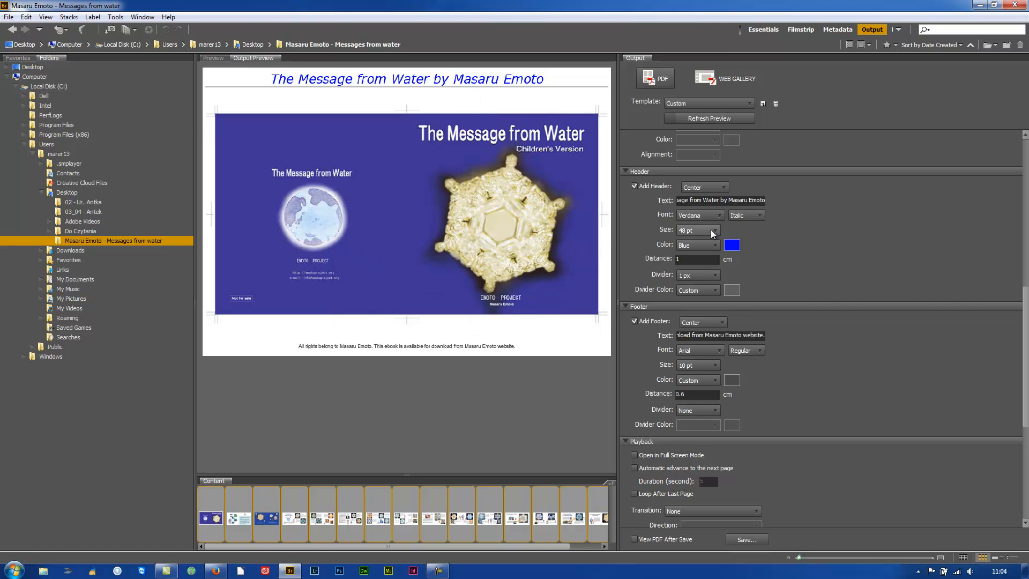
click(711, 229)
click(692, 302)
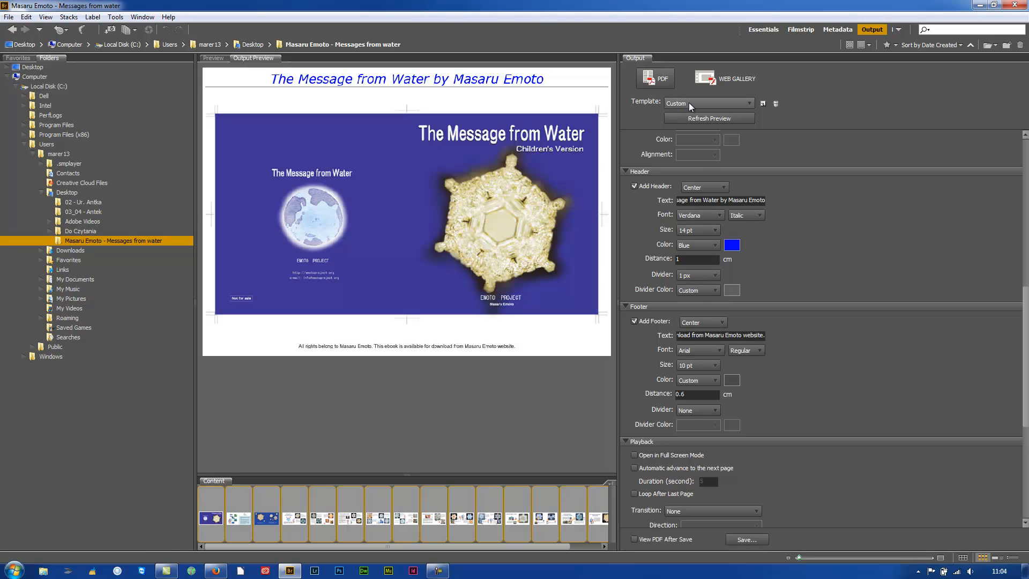
click(692, 119)
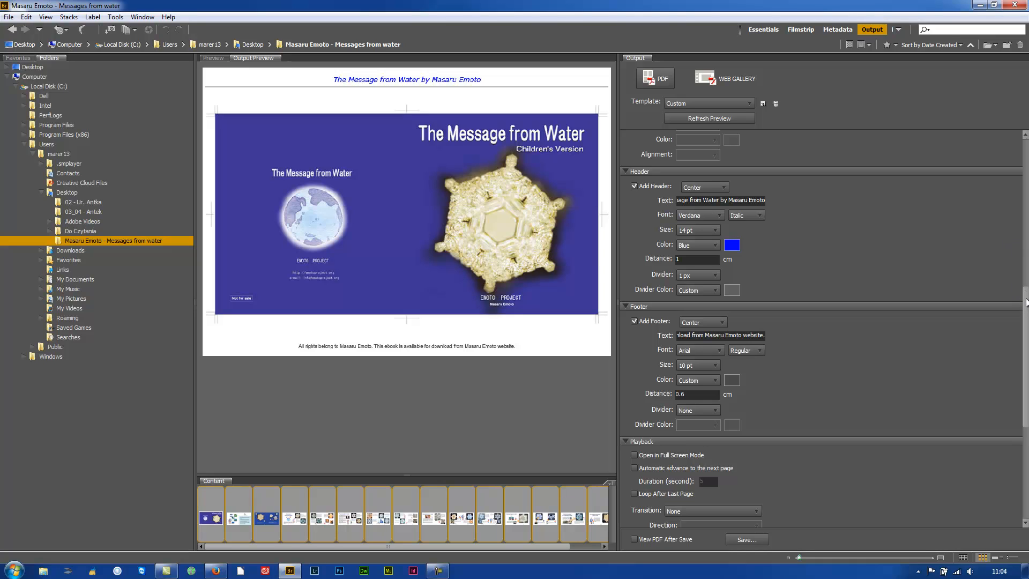
Enable Open in Full Screen Mode and leave the page transition at None.
drag(1026, 301, 1014, 363)
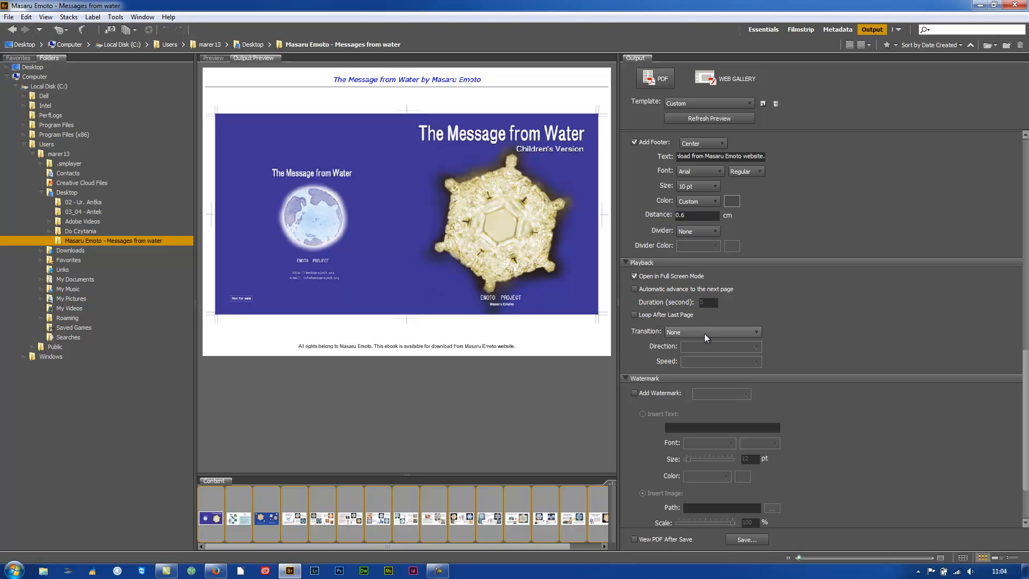
click(753, 334)
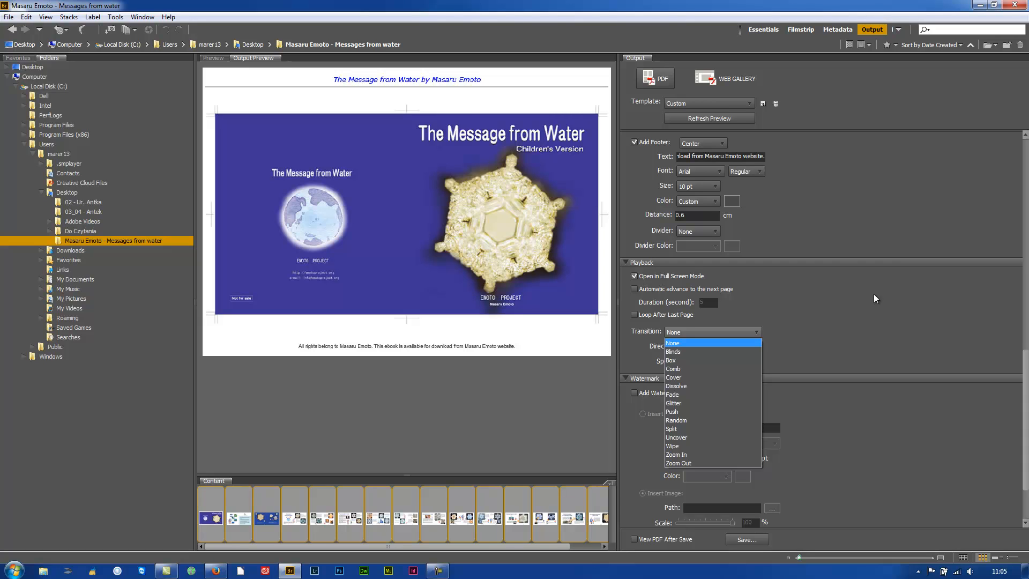
click(895, 295)
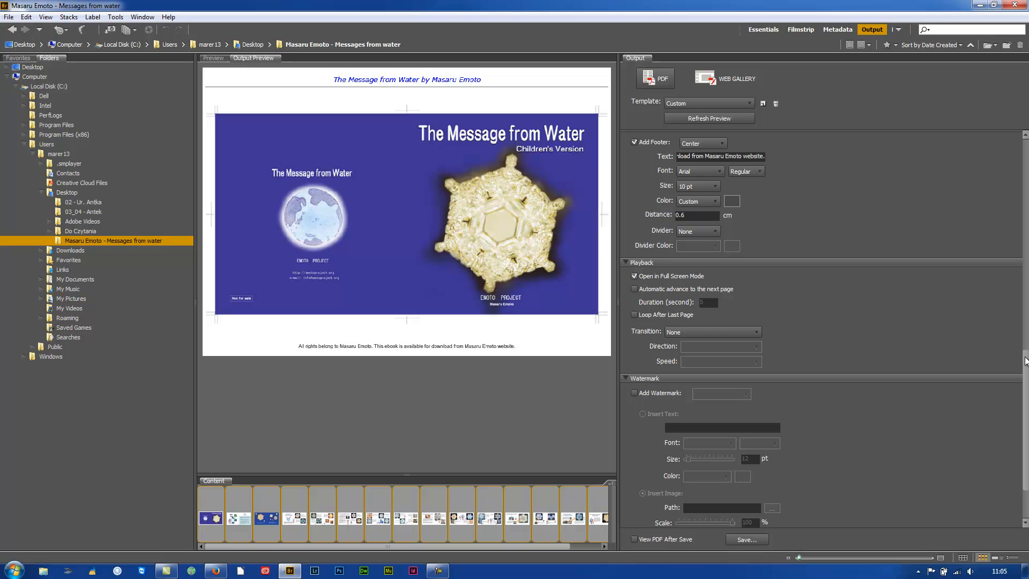
Add a text watermark reading 'Copyright. Masaru Emoto'.
drag(1025, 361, 1025, 405)
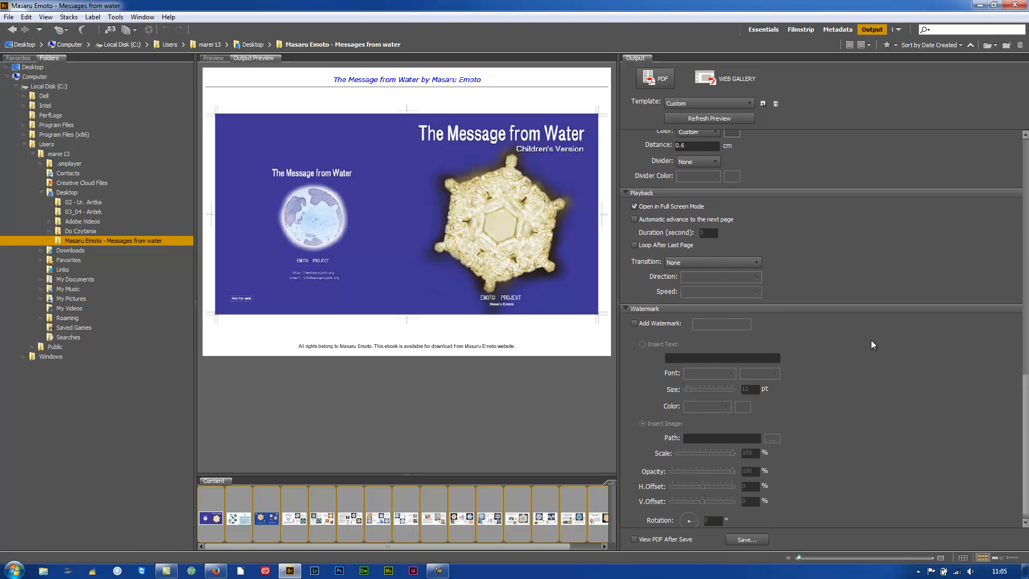
click(635, 324)
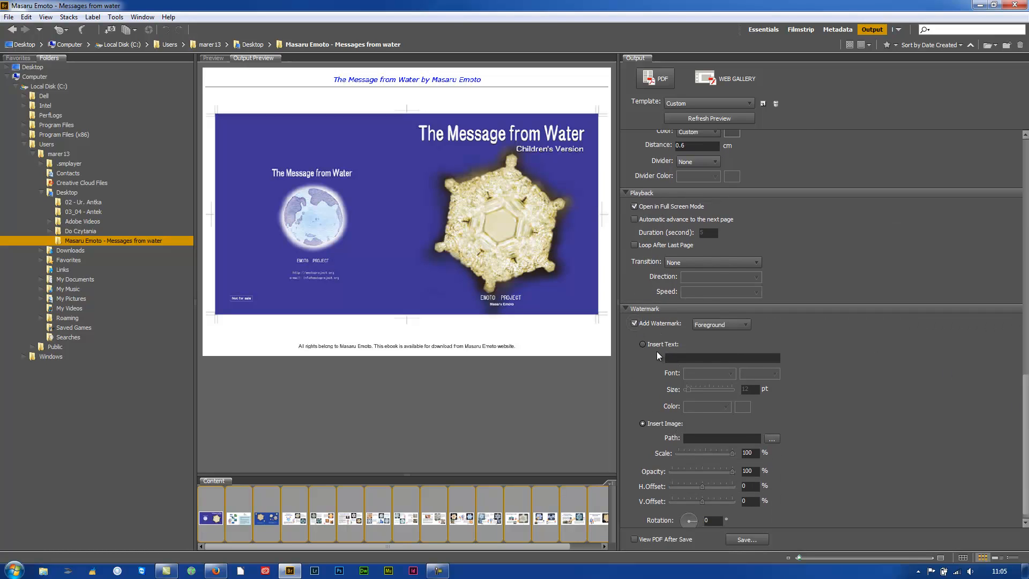
click(643, 344)
click(674, 358)
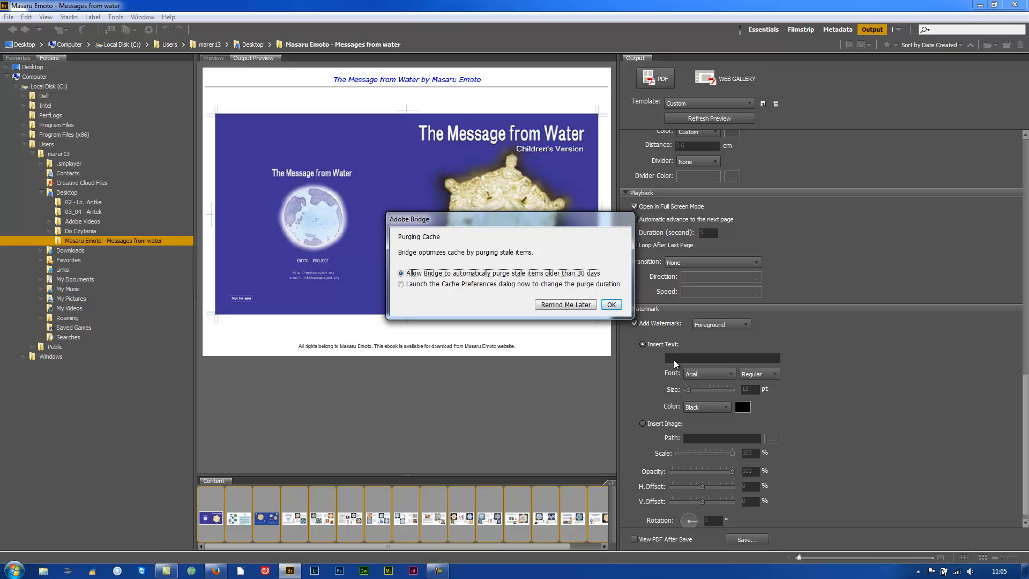
click(572, 304)
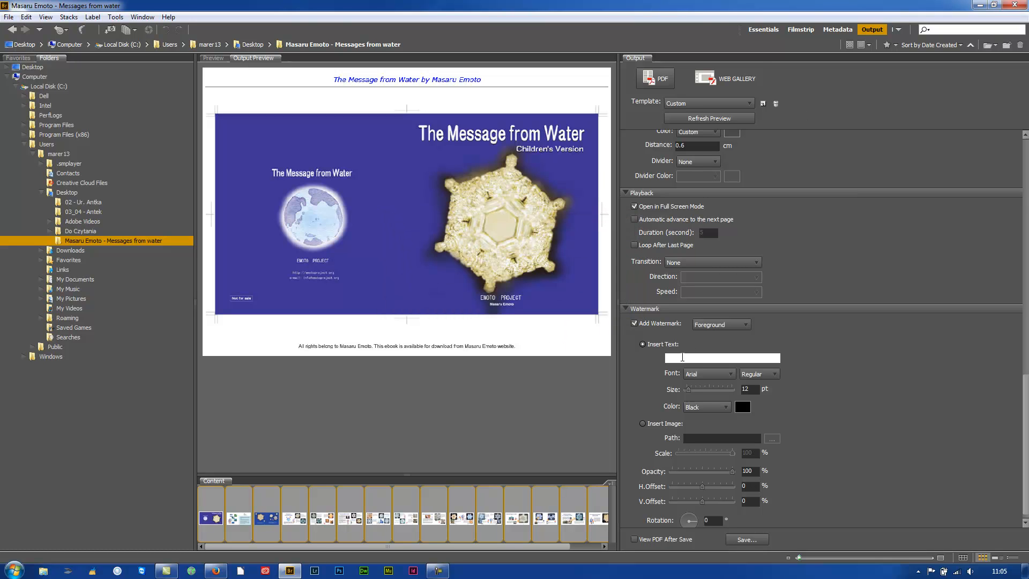
click(682, 358)
text(Copyright. Masaru Emoto)
Make the watermark white, try size 24, and lower its opacity to 20%.
click(725, 407)
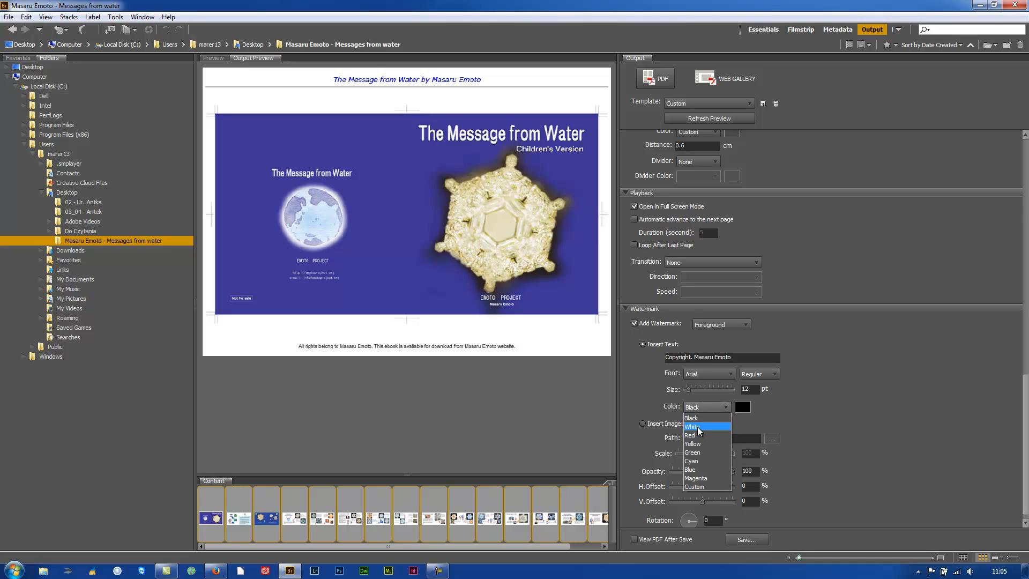
click(706, 427)
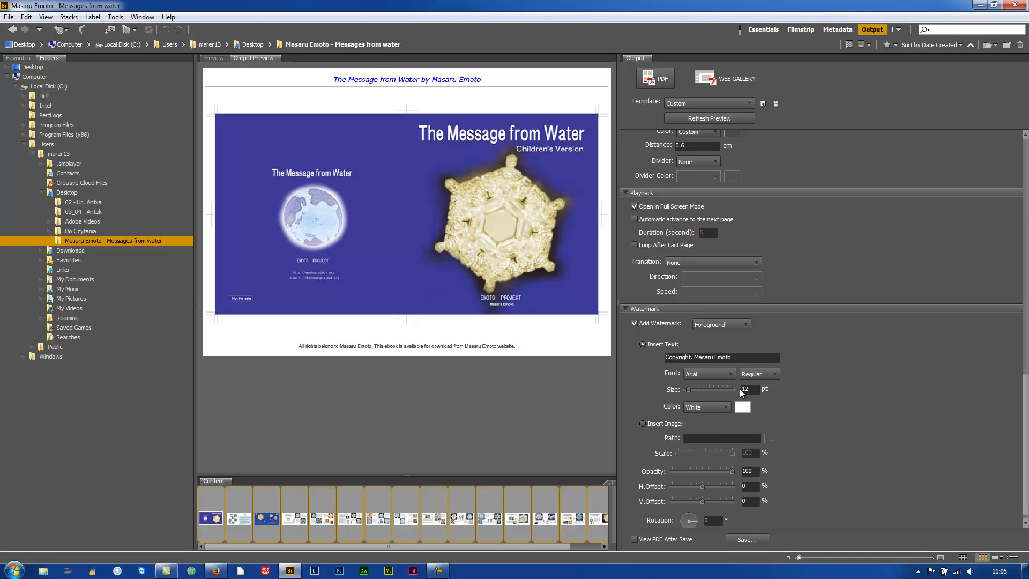
mouse_move(689, 389)
mouse_down()
mouse_move(701, 391)
mouse_move(689, 392)
mouse_up()
click(712, 118)
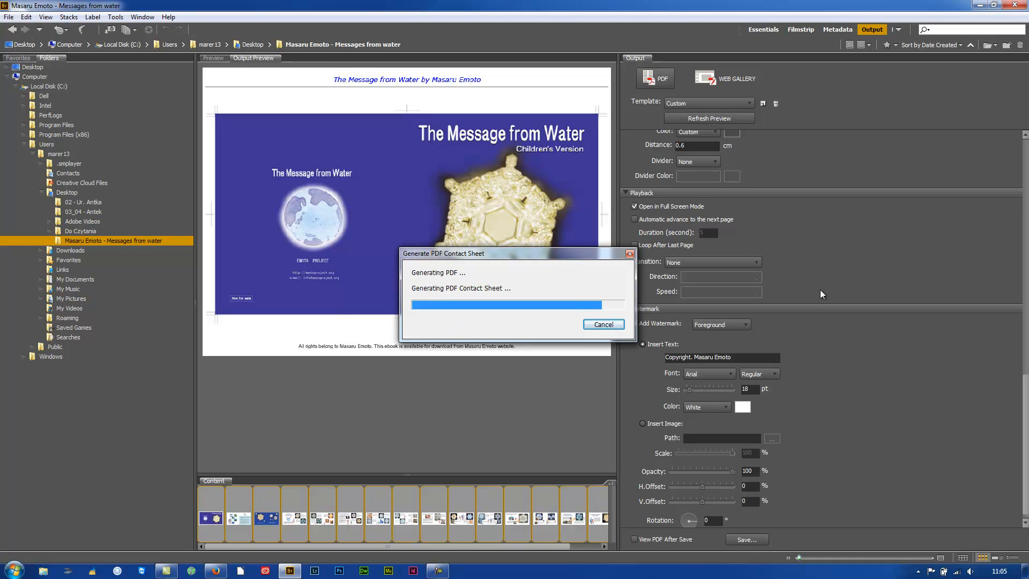
click(753, 391)
text(24)
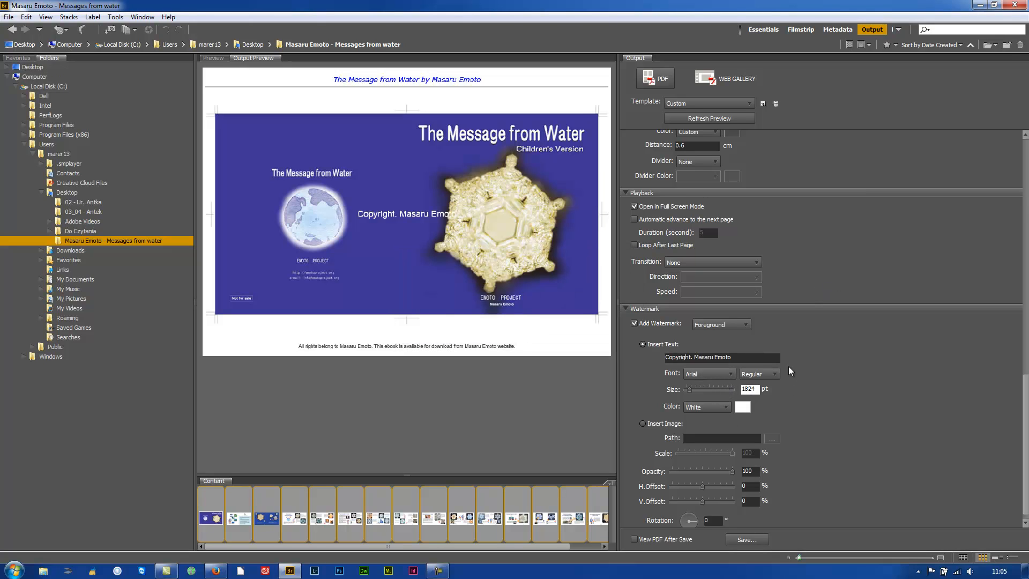
key(BackSpace)
key(BackSpace)
key(BackSpace)
key(BackSpace)
text(24)
drag(732, 470, 693, 474)
click(709, 117)
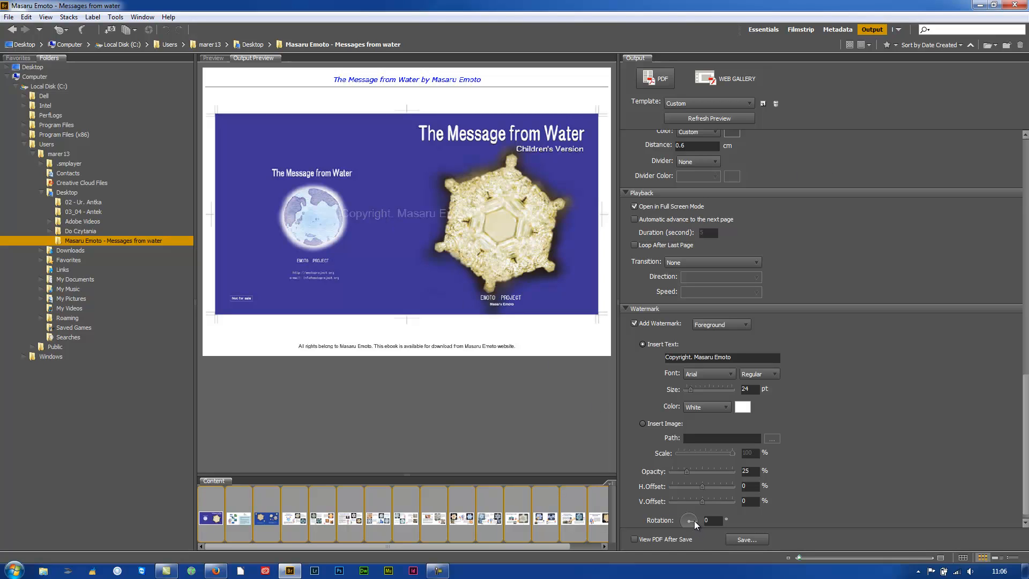
Rotate the watermark to 37° and reduce its size to 20 pt.
drag(693, 520, 696, 518)
click(704, 118)
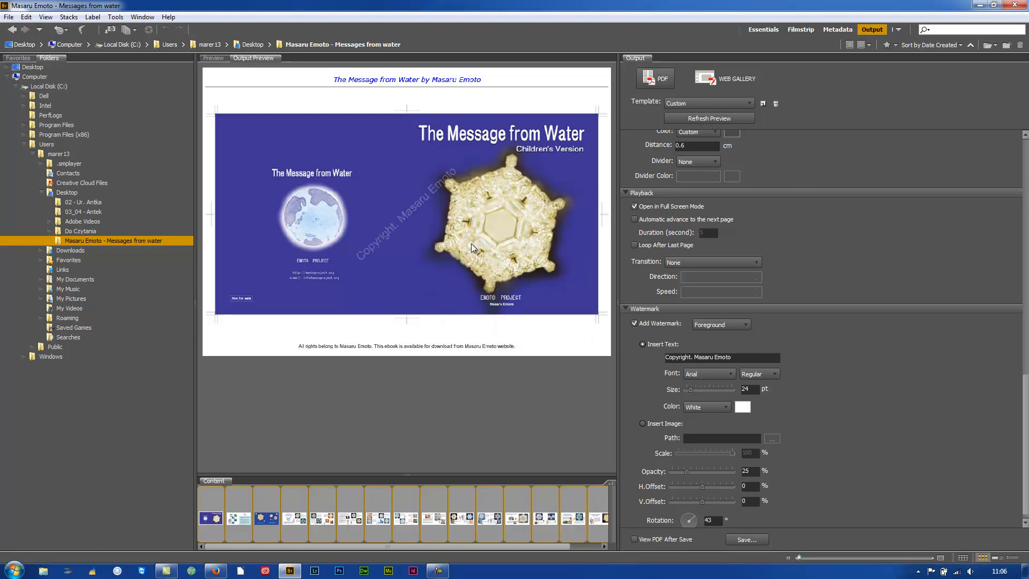
drag(692, 522, 695, 518)
click(752, 392)
click(705, 117)
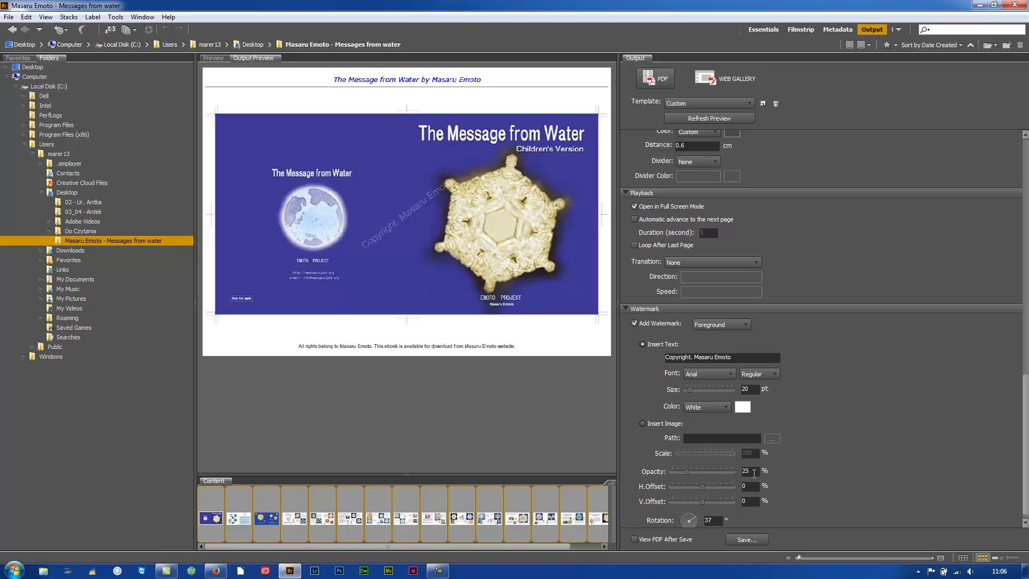
text(20)
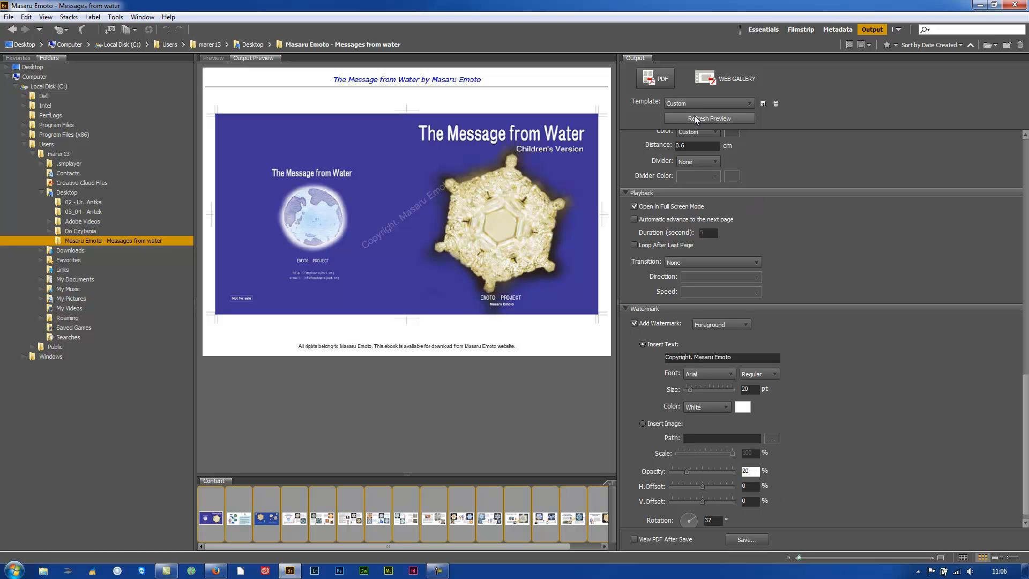
click(696, 118)
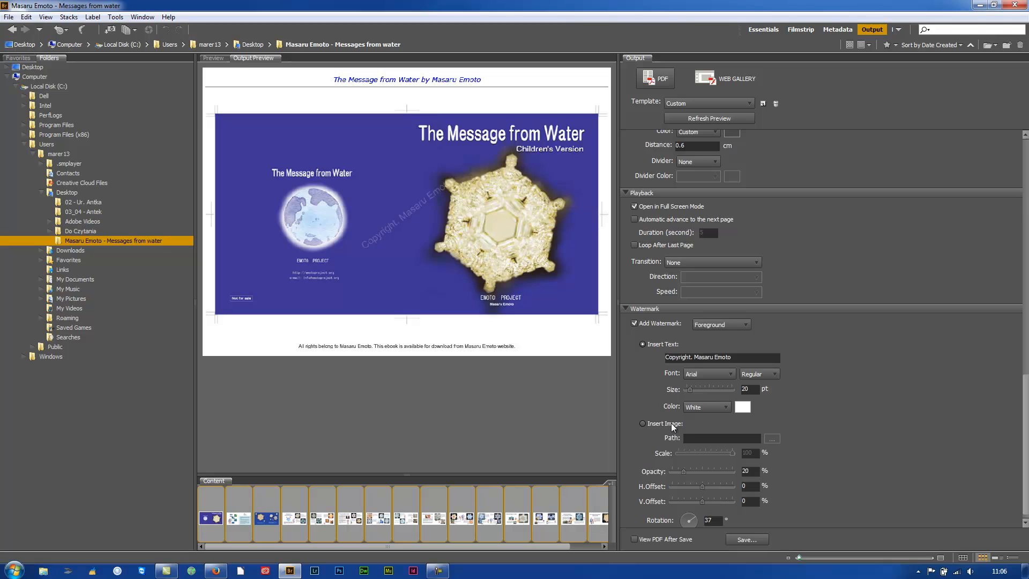
Enable View PDF After Save and save the PDF as 'ebook' on the Desktop.
scroll(1024, 381, down, 1)
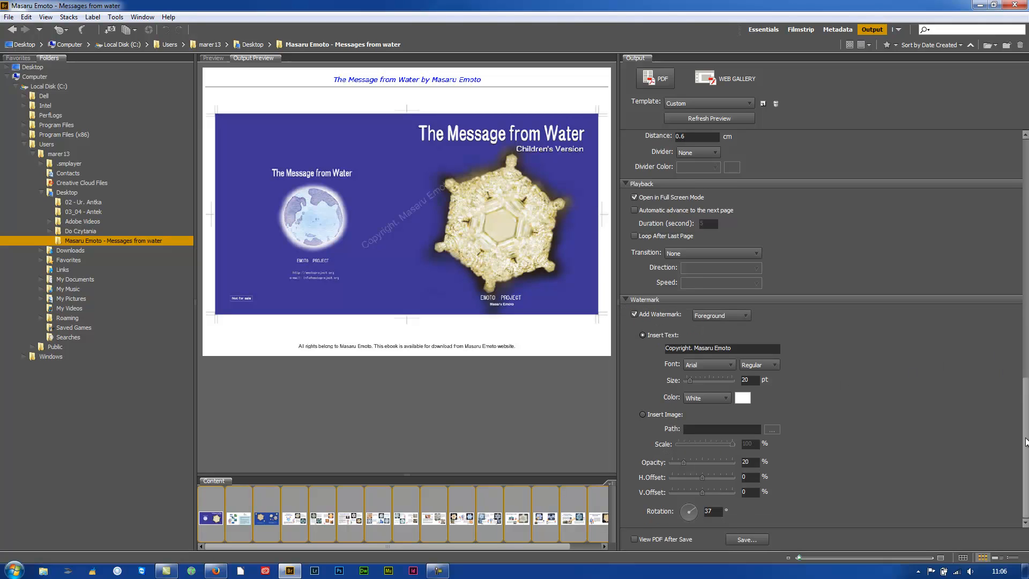
click(635, 539)
click(747, 540)
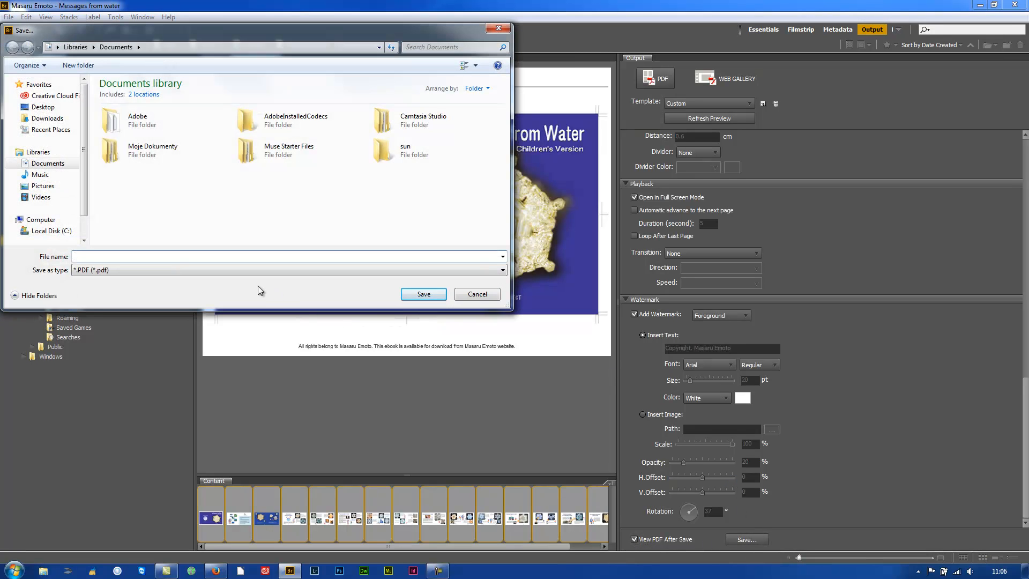
text(ebook)
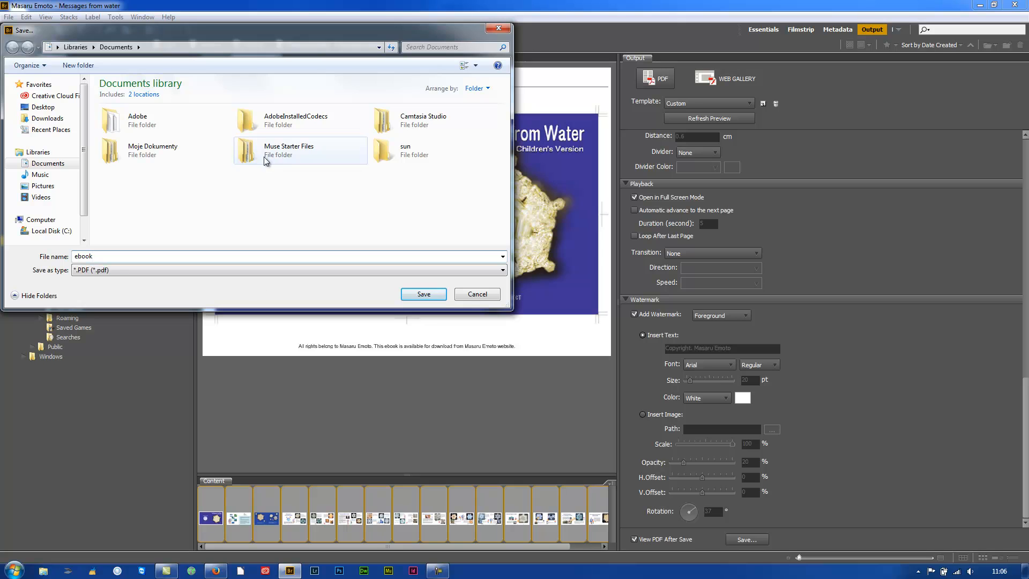
click(53, 109)
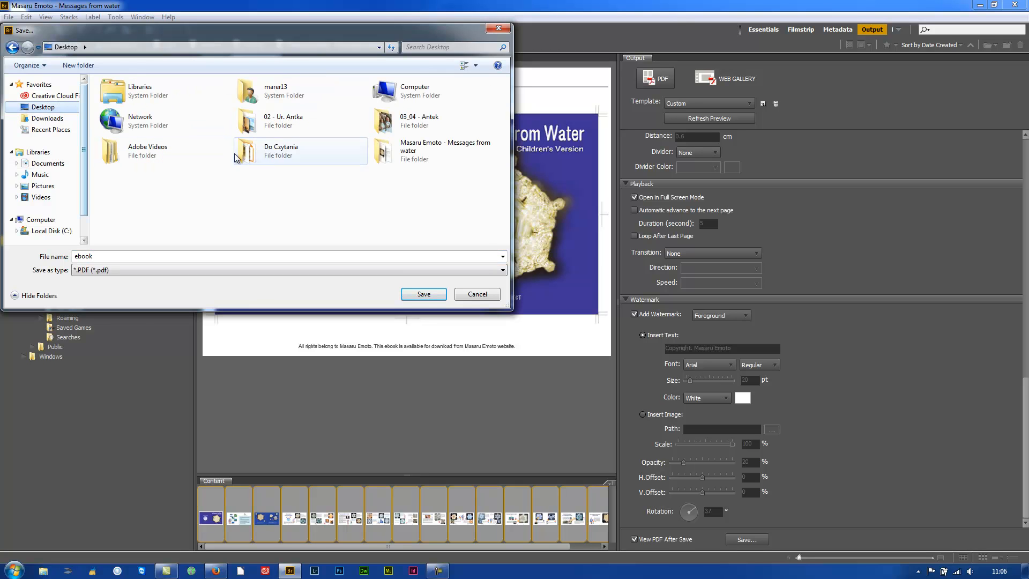
click(424, 295)
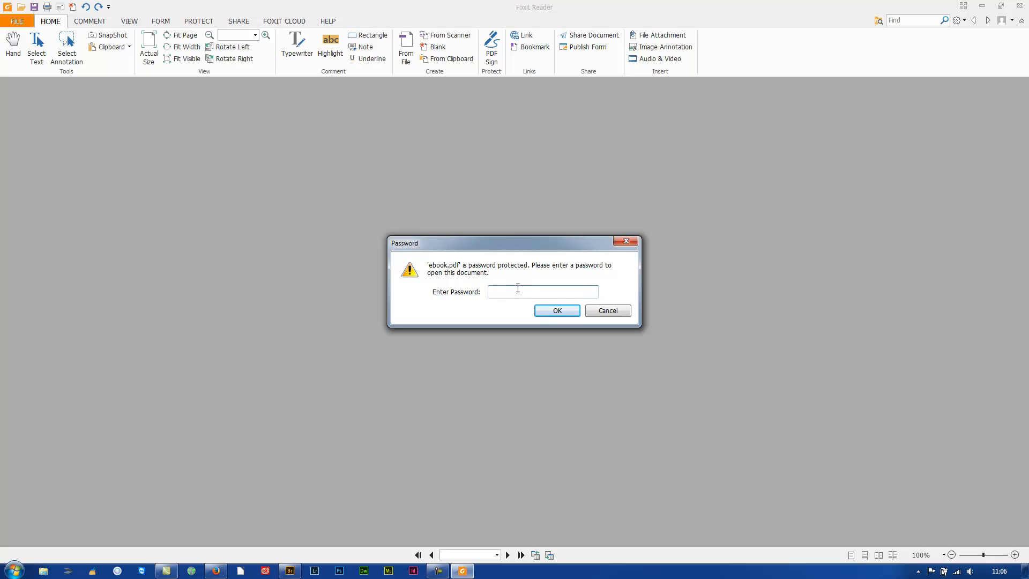
Enter the document password, view ebook.pdf in full screen, then exit and close Foxit Reader.
text(*********)
key(Return)
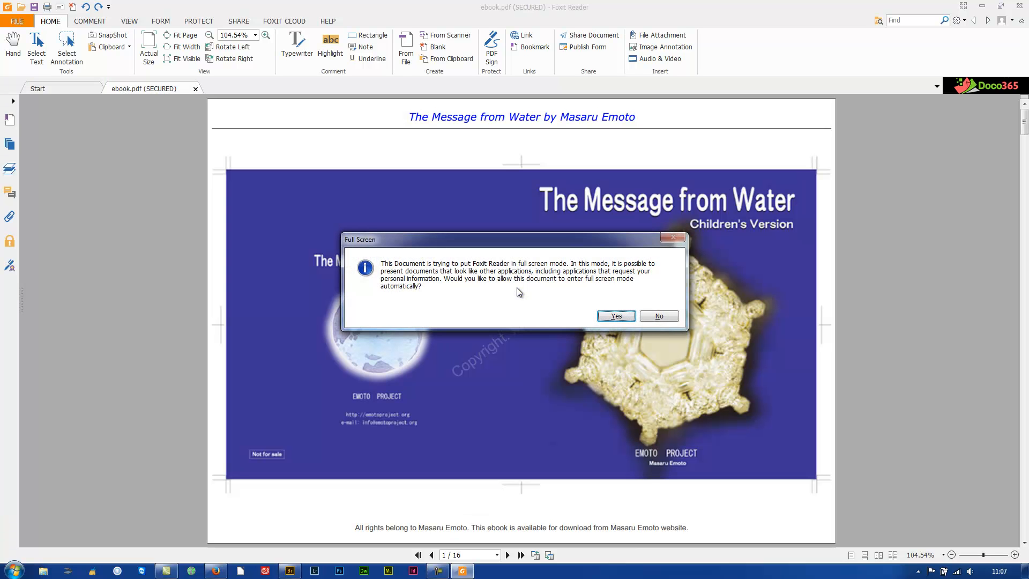
click(628, 319)
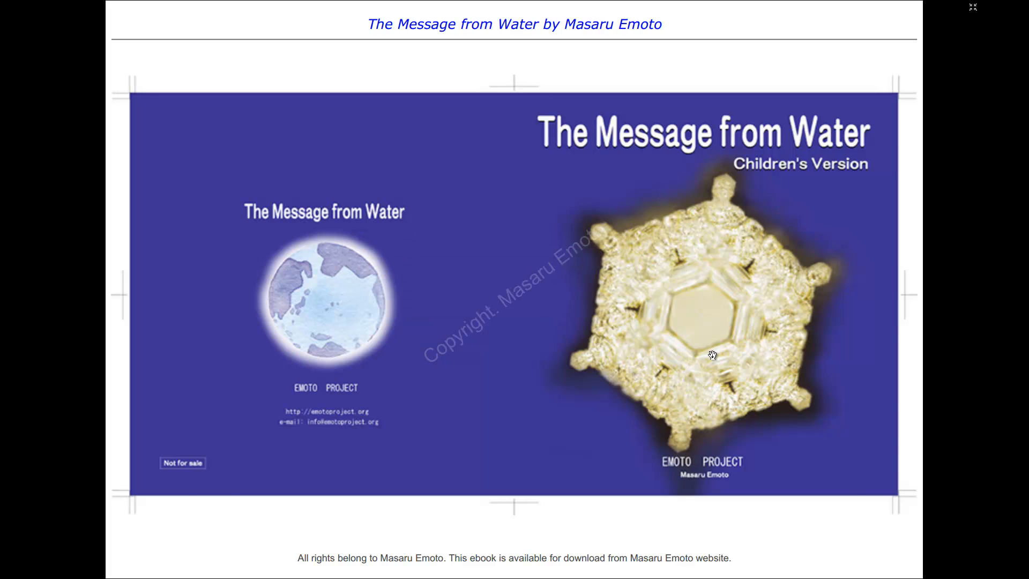
scroll(713, 355, down, 2)
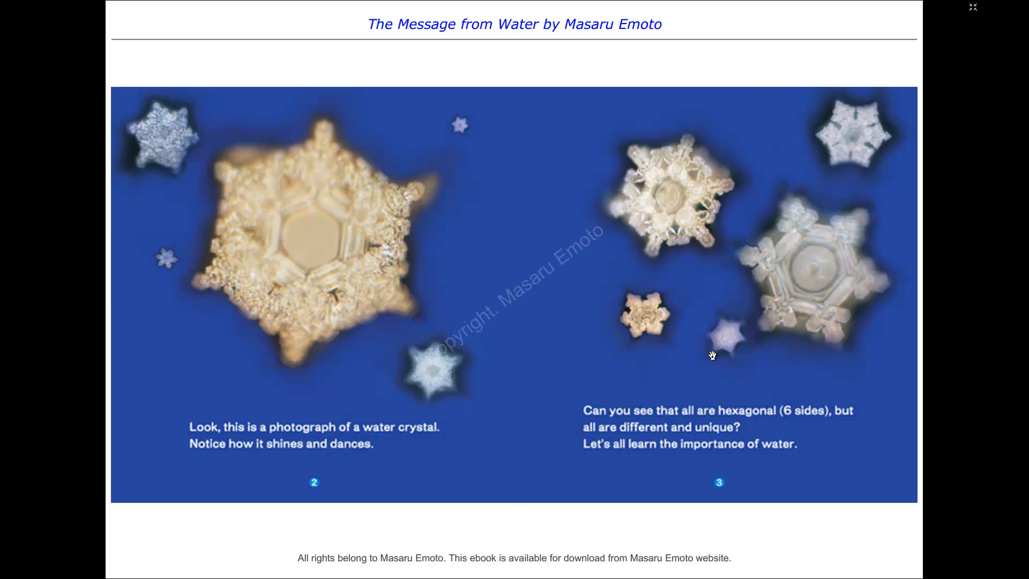
key(Escape)
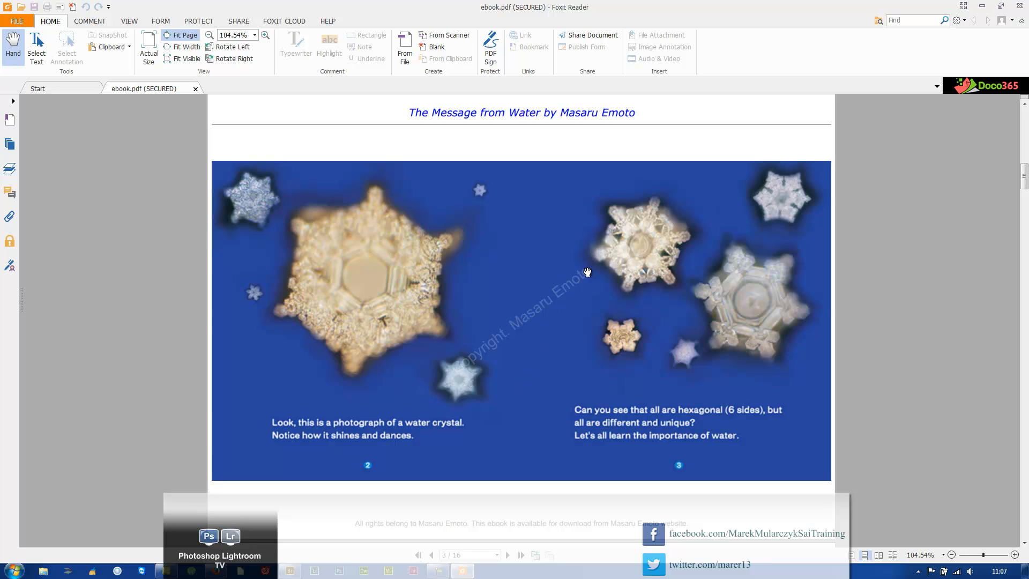
click(1020, 6)
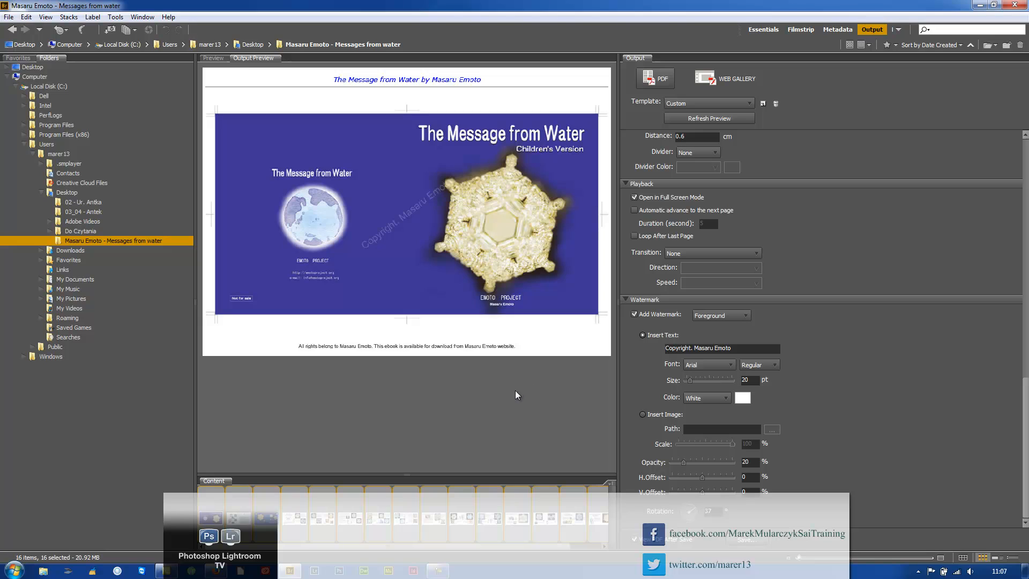